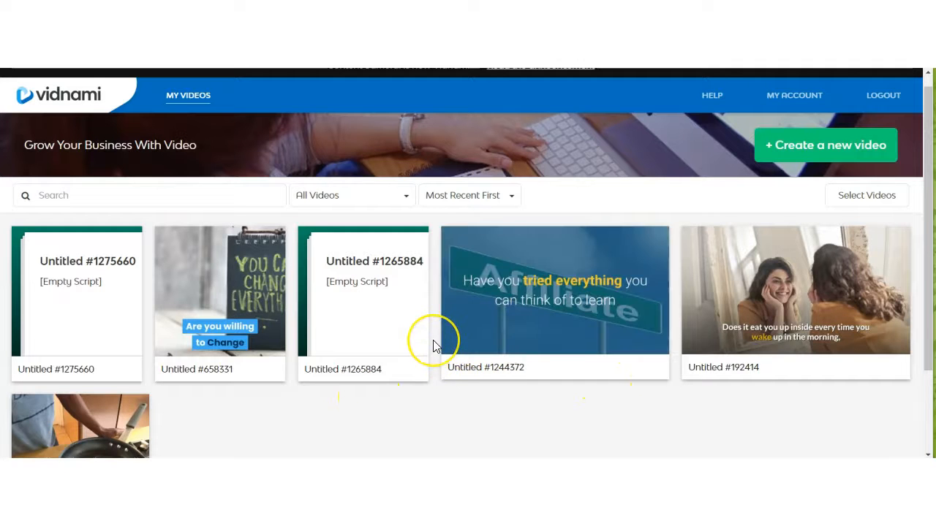
# Create a new video from the My Videos page
pyautogui.scroll(-3, 434, 344)
pyautogui.scroll(3, 434, 346)
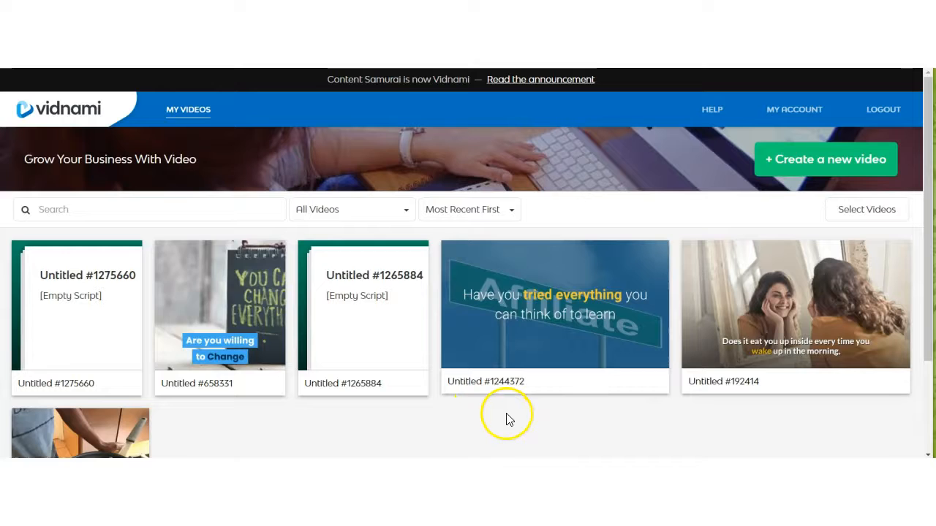
pyautogui.moveTo(165, 324)
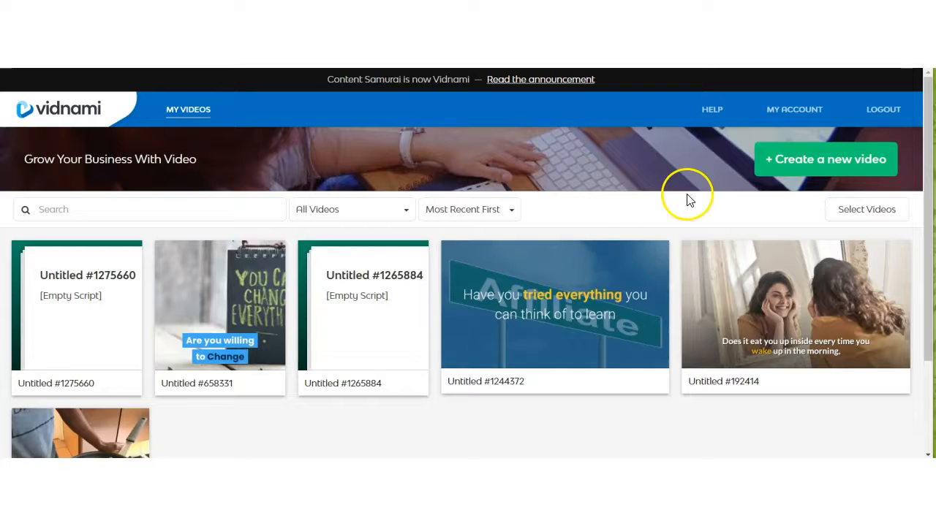
pyautogui.click(832, 164)
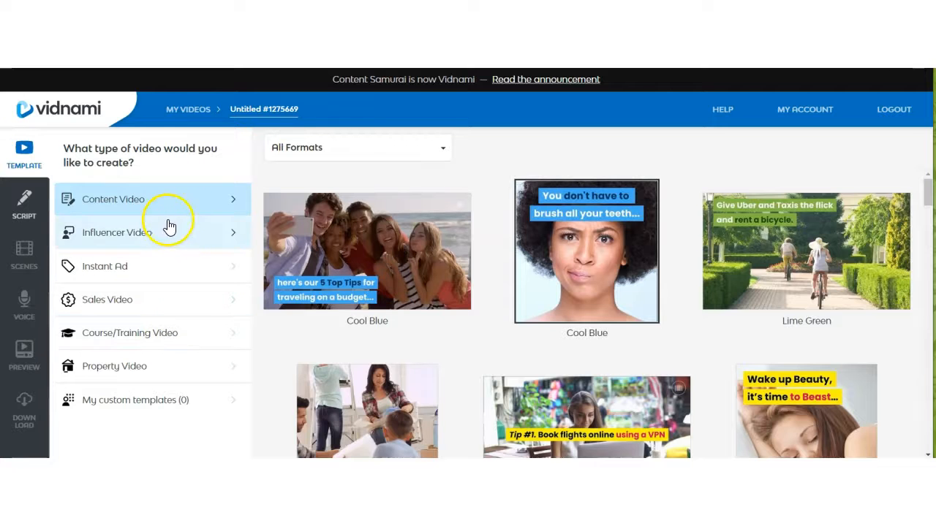
# Examine the range of Content Video templates on offer for the new video
pyautogui.scroll(-3, 548, 263)
pyautogui.scroll(-5, 562, 265)
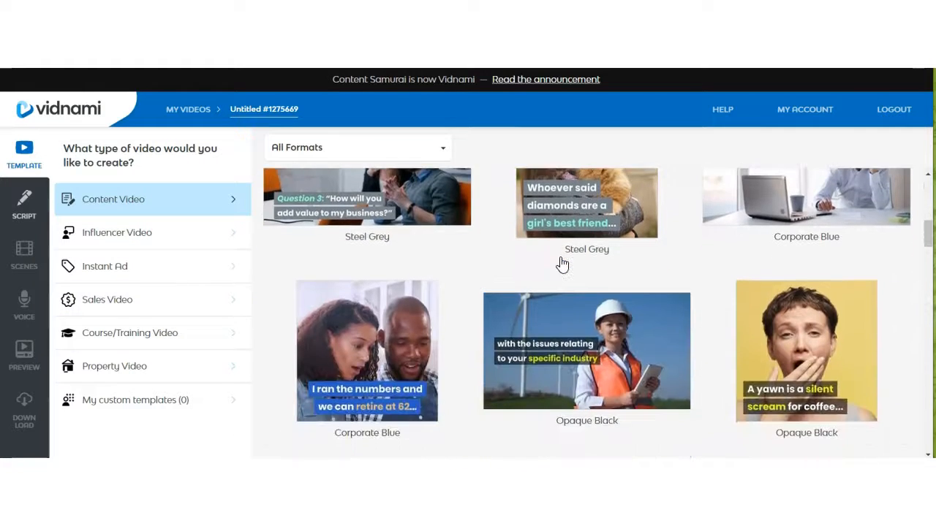
pyautogui.scroll(-3, 561, 264)
pyautogui.scroll(-3, 562, 265)
pyautogui.scroll(-3, 562, 264)
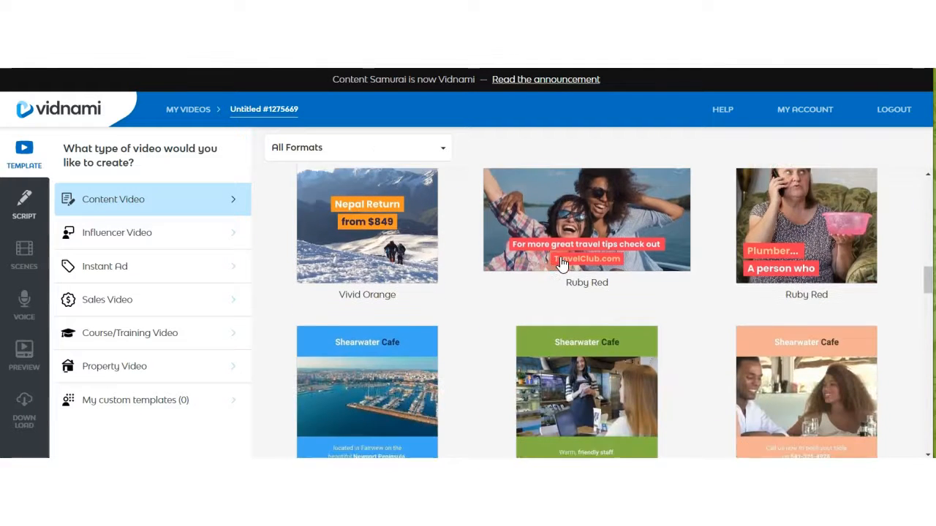
pyautogui.scroll(-3, 561, 265)
pyautogui.scroll(12, 562, 265)
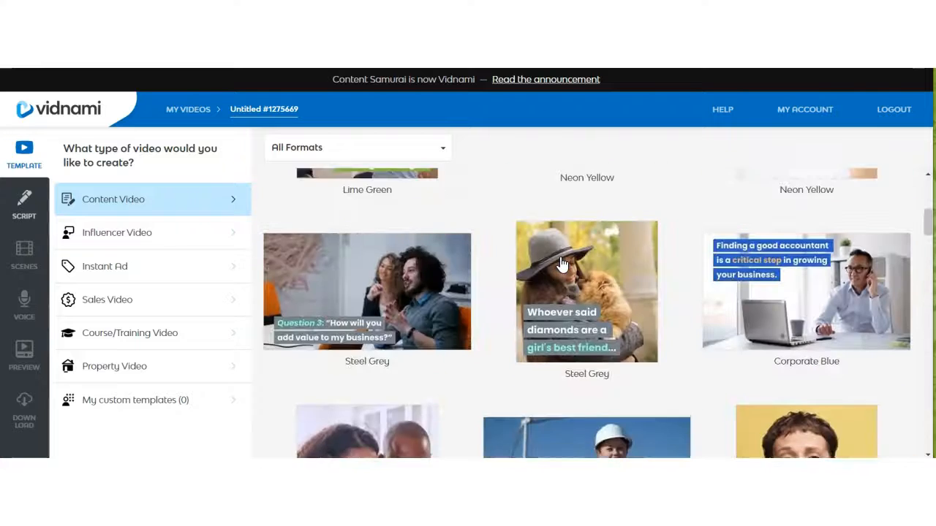
pyautogui.scroll(5, 561, 263)
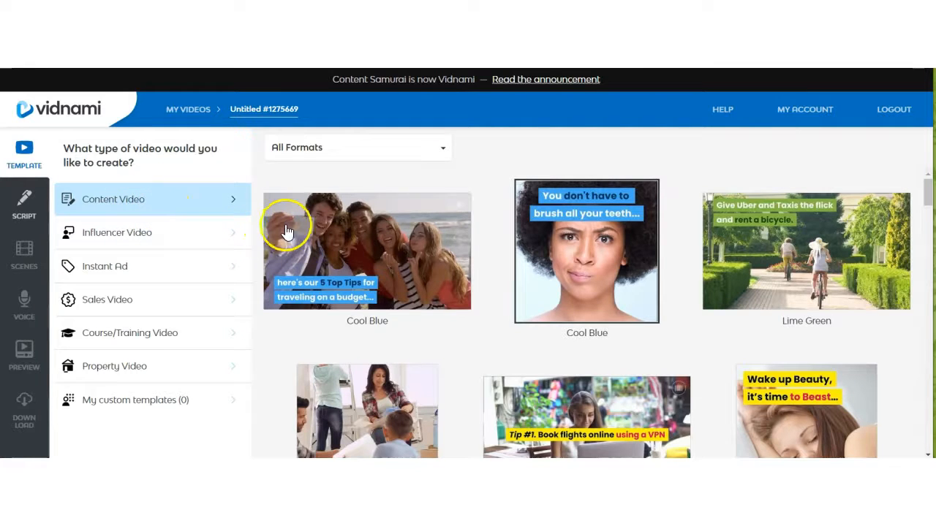
pyautogui.scroll(-1, 383, 314)
pyautogui.scroll(1, 382, 318)
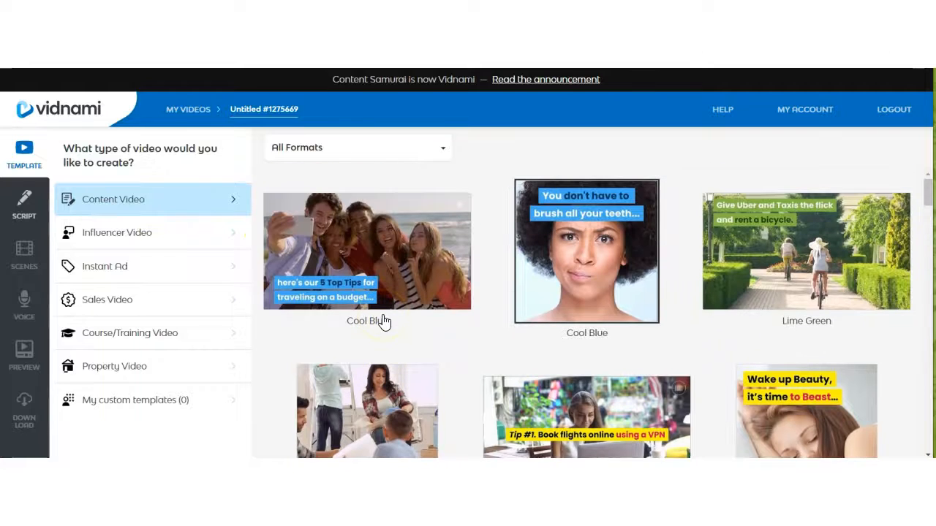
# Look through the Influencer Video templates and the Instant Ad templates
pyautogui.click(145, 240)
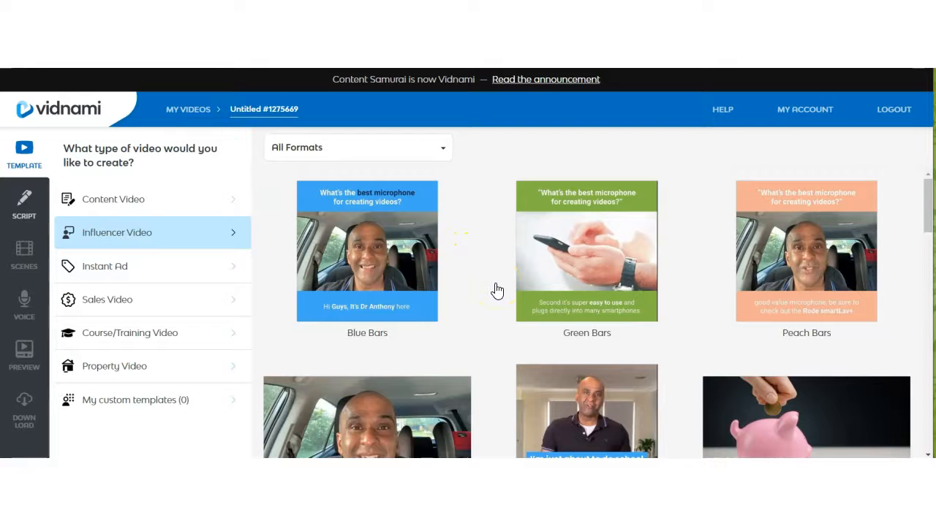
pyautogui.scroll(-5, 495, 290)
pyautogui.click(120, 269)
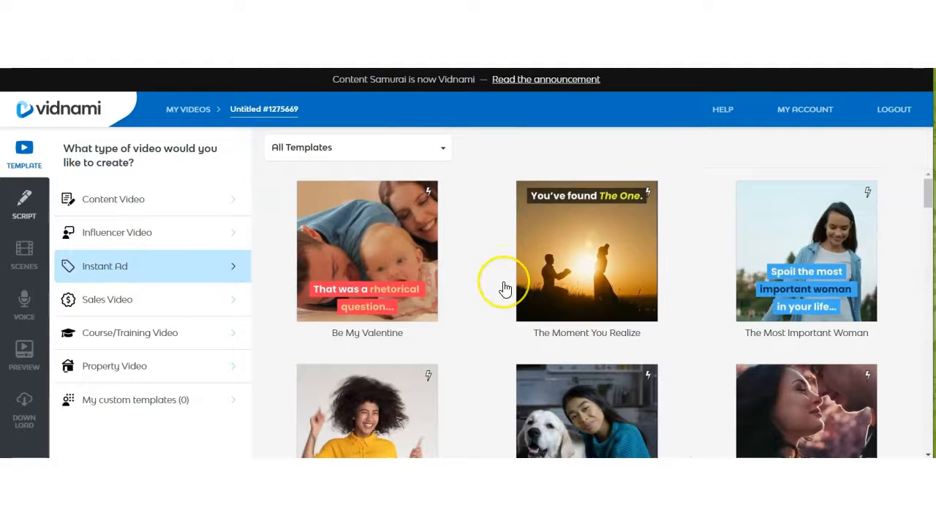
pyautogui.scroll(-2, 505, 289)
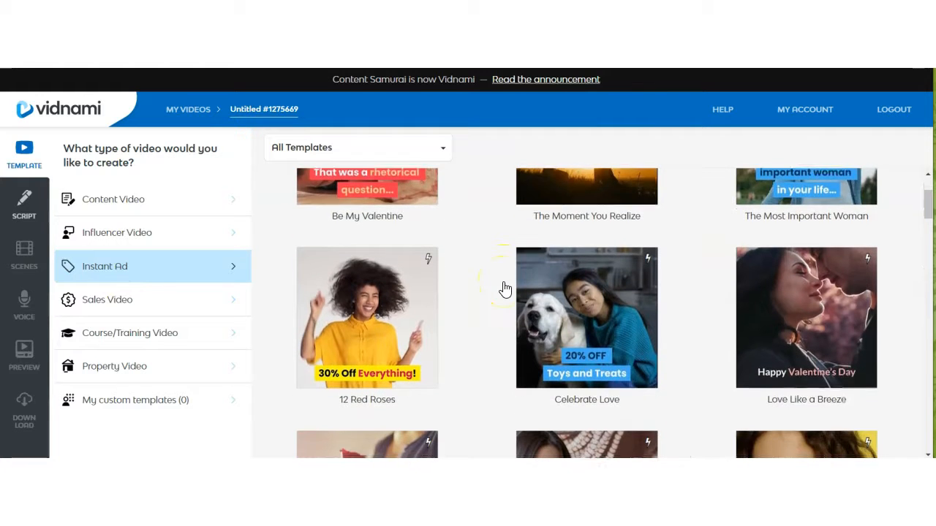
pyautogui.scroll(-1, 492, 308)
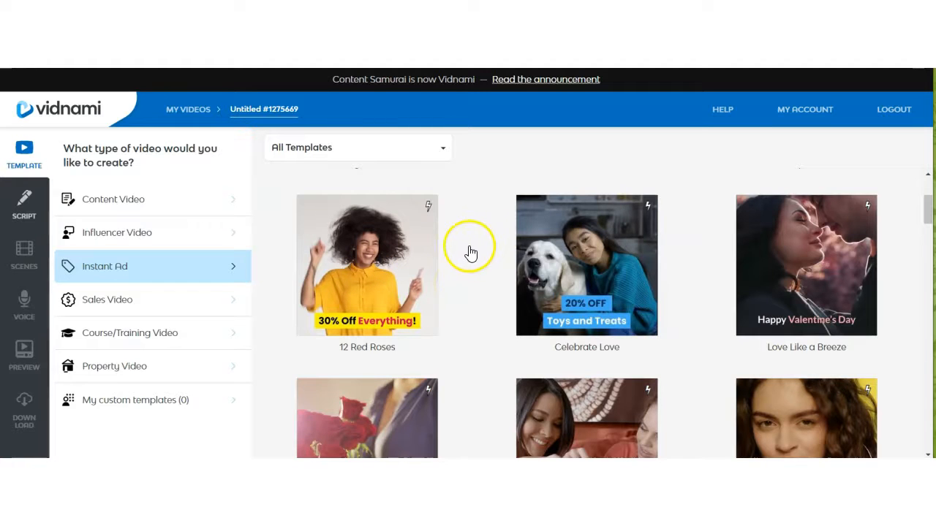
# Browse the Sales Video templates to see which industries they cover
pyautogui.click(154, 307)
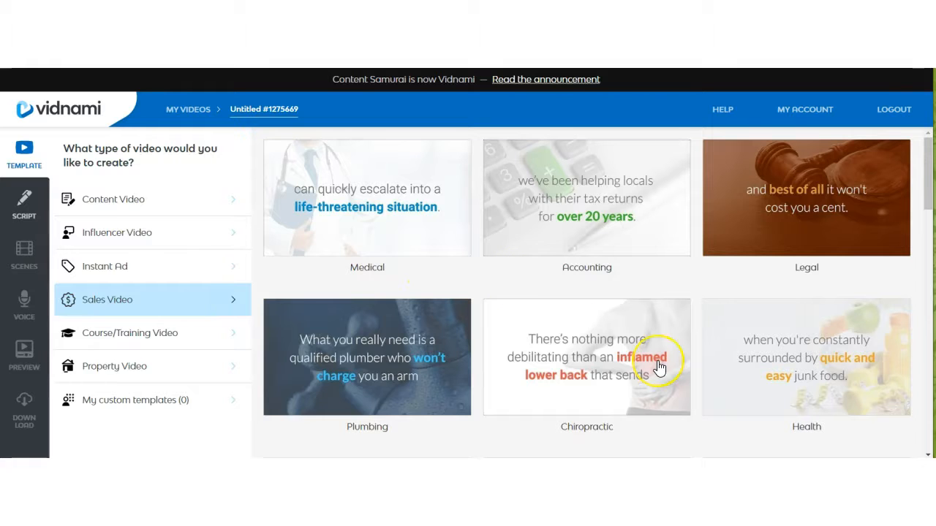
pyautogui.scroll(-5, 658, 368)
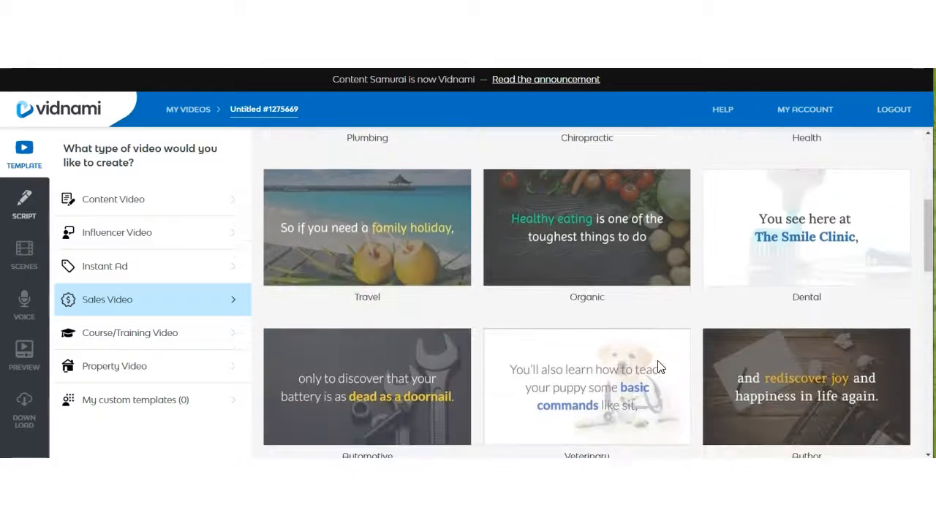
pyautogui.scroll(-3, 658, 368)
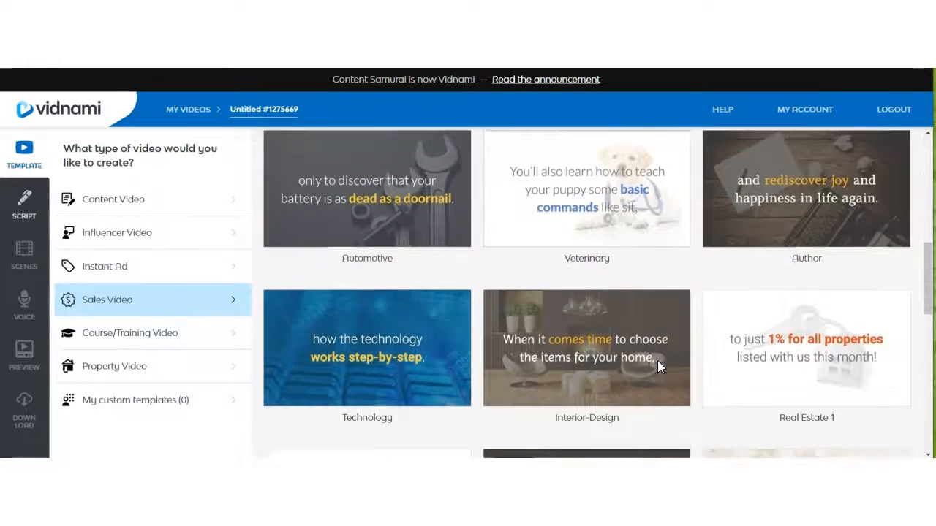
pyautogui.scroll(-2, 659, 367)
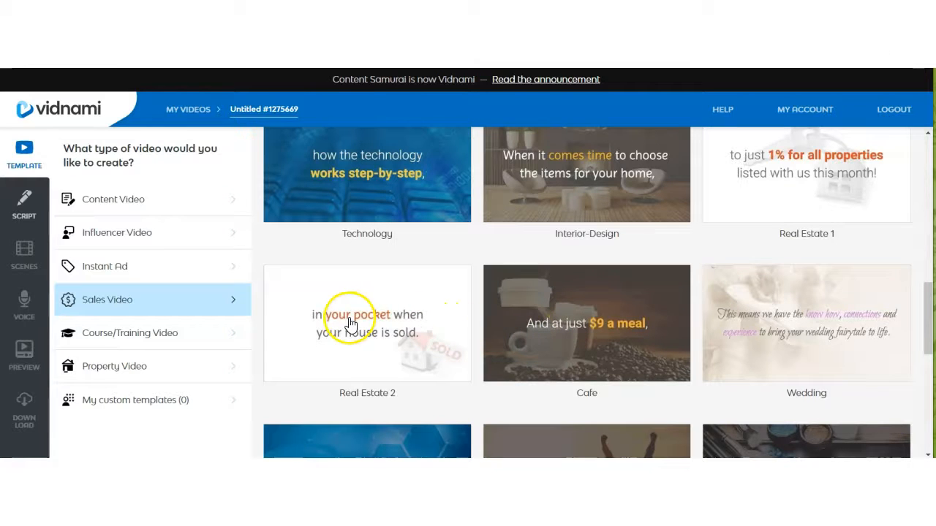
# Browse the Course/Training Video templates and compare their text styles
pyautogui.click(160, 344)
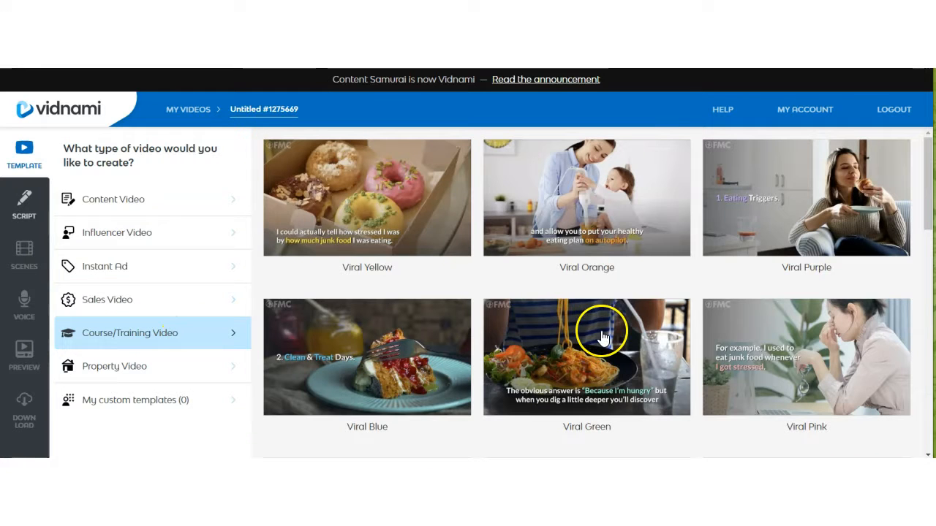
pyautogui.scroll(-2, 697, 345)
pyautogui.scroll(2, 696, 345)
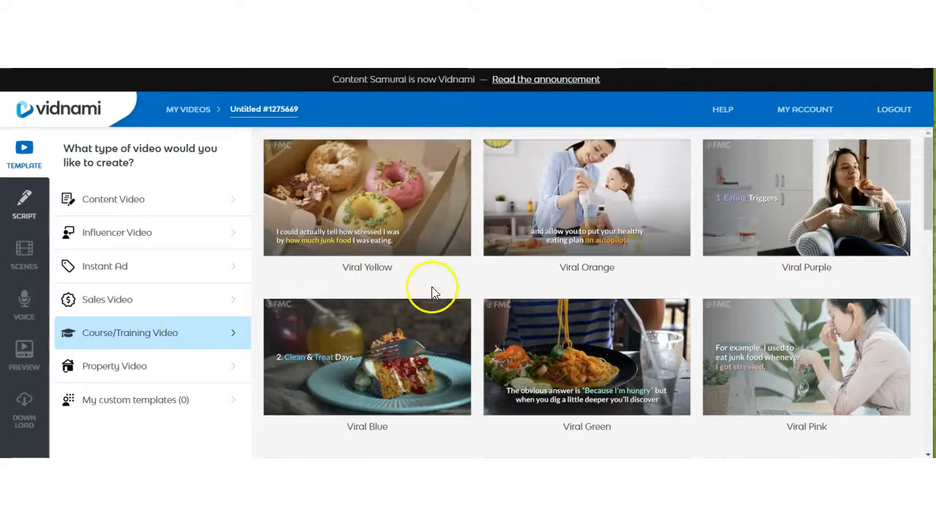
pyautogui.scroll(-6, 564, 280)
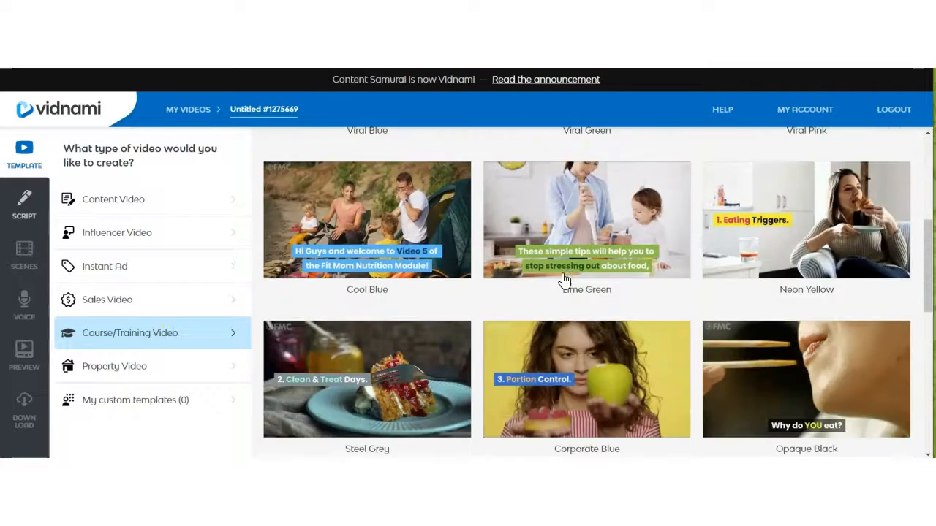
pyautogui.scroll(-2, 563, 292)
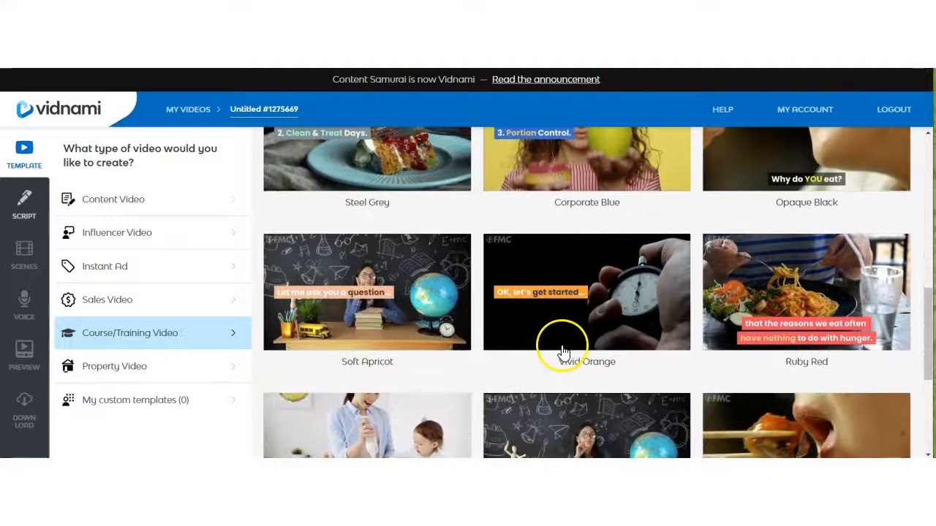
pyautogui.scroll(-2, 560, 349)
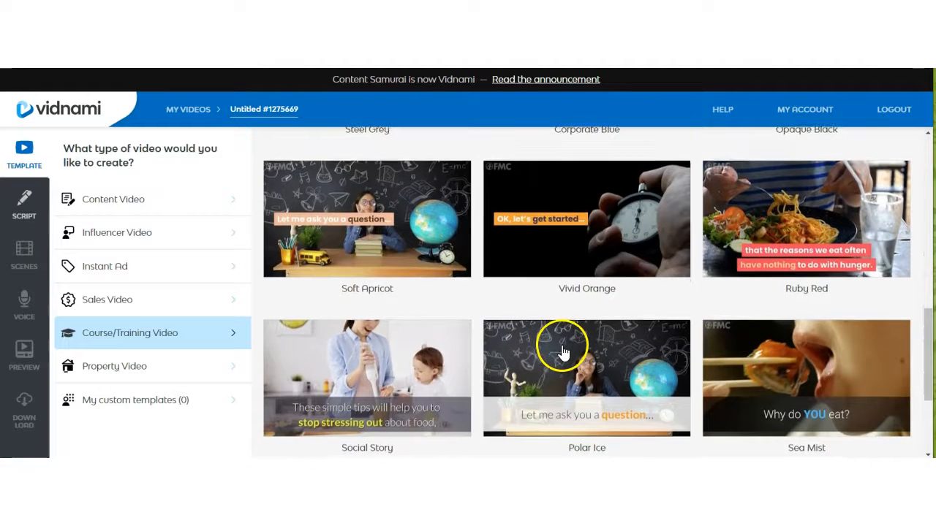
# Look over the Property Video templates, including the property listing and agent profile designs
pyautogui.click(139, 373)
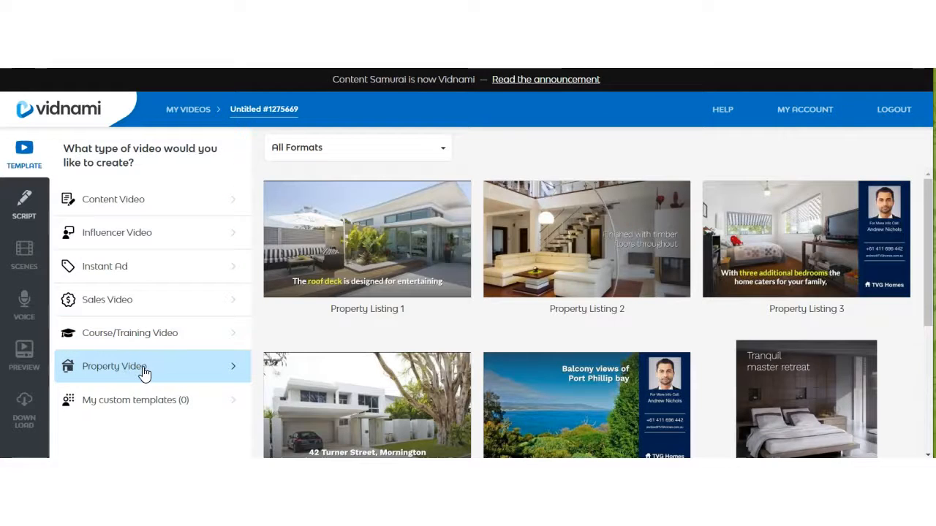
pyautogui.scroll(-1, 621, 310)
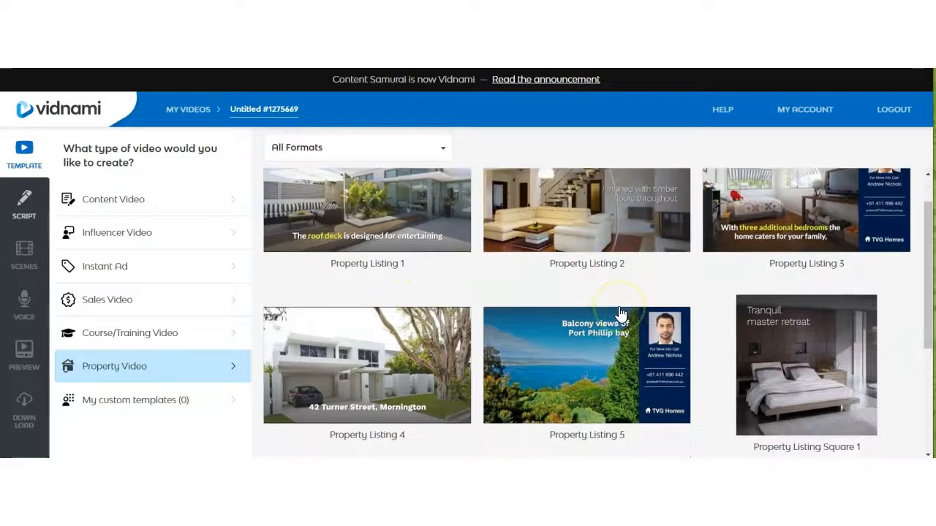
pyautogui.scroll(-3, 620, 313)
pyautogui.click(608, 367)
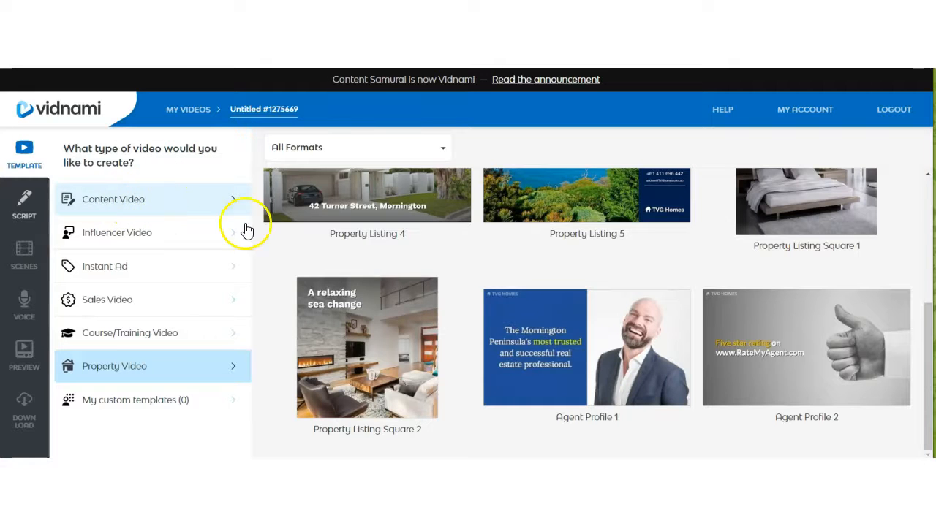
pyautogui.scroll(3, 485, 380)
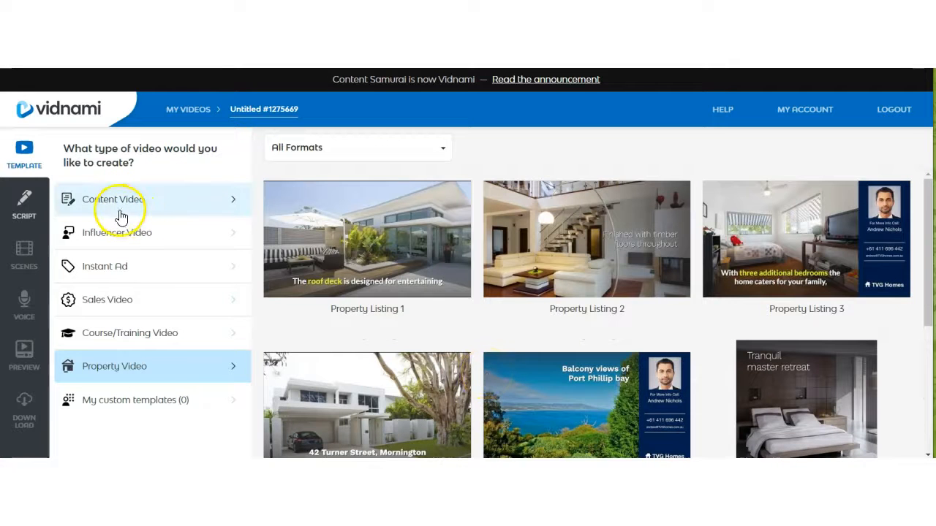
# Return to the Content Video templates and open the details of the Lime Green template
pyautogui.click(128, 210)
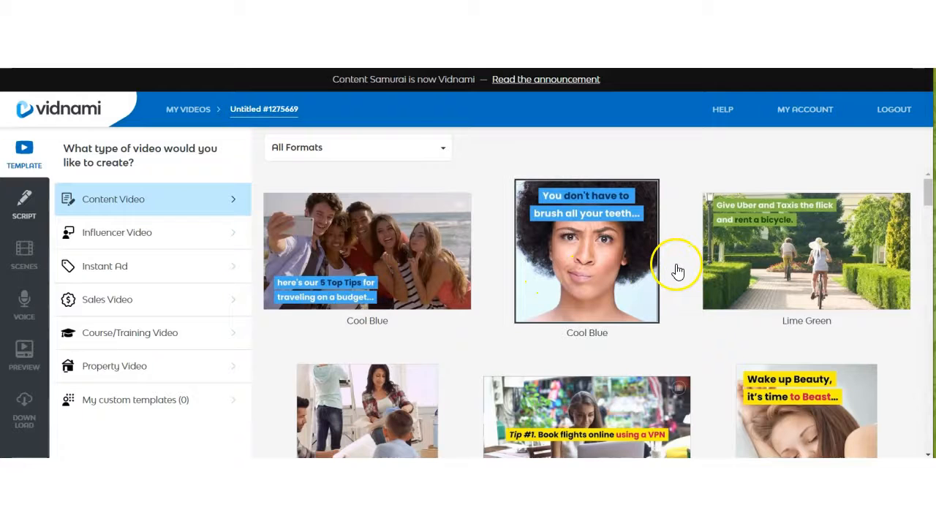
pyautogui.click(777, 260)
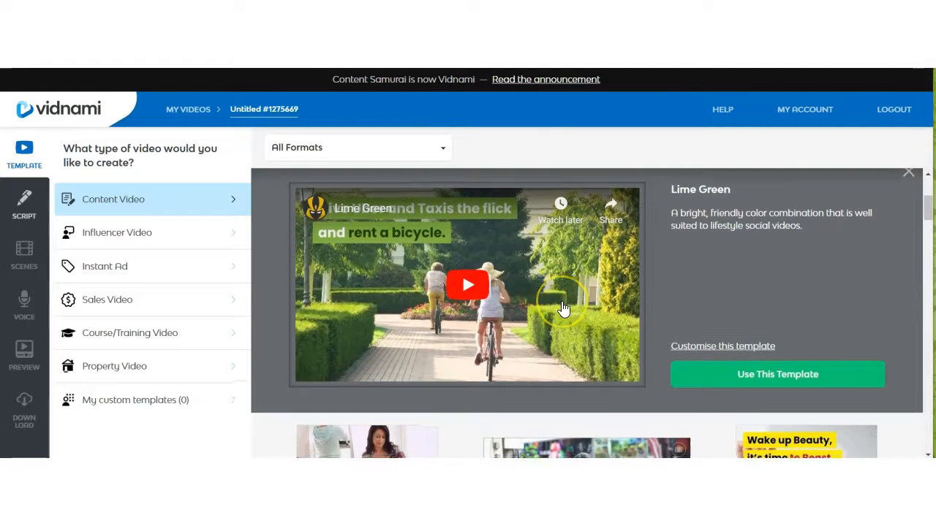
pyautogui.scroll(1, 648, 265)
pyautogui.scroll(-1, 651, 278)
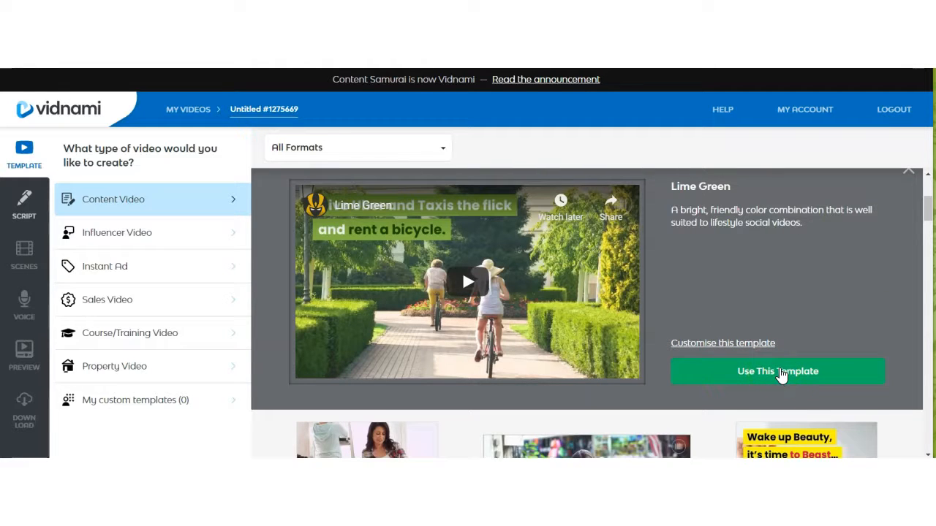
pyautogui.click(768, 373)
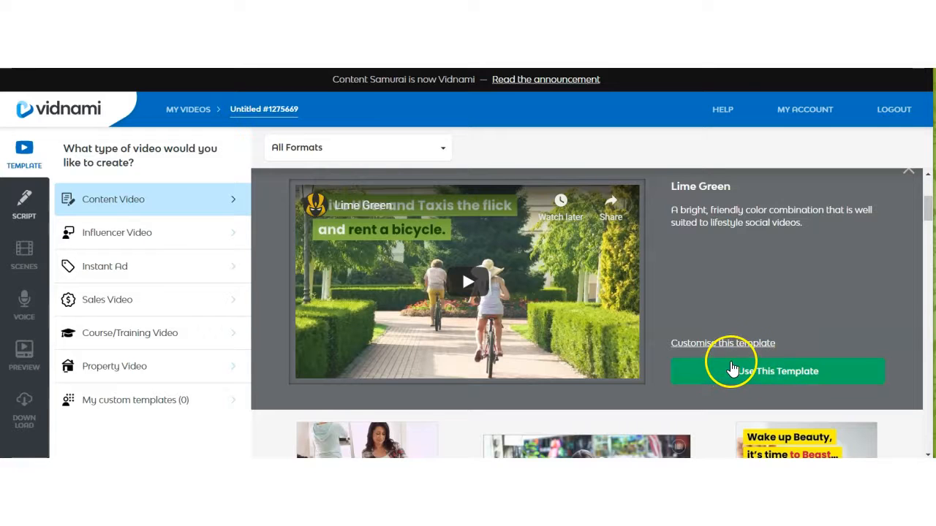
pyautogui.scroll(1, 482, 314)
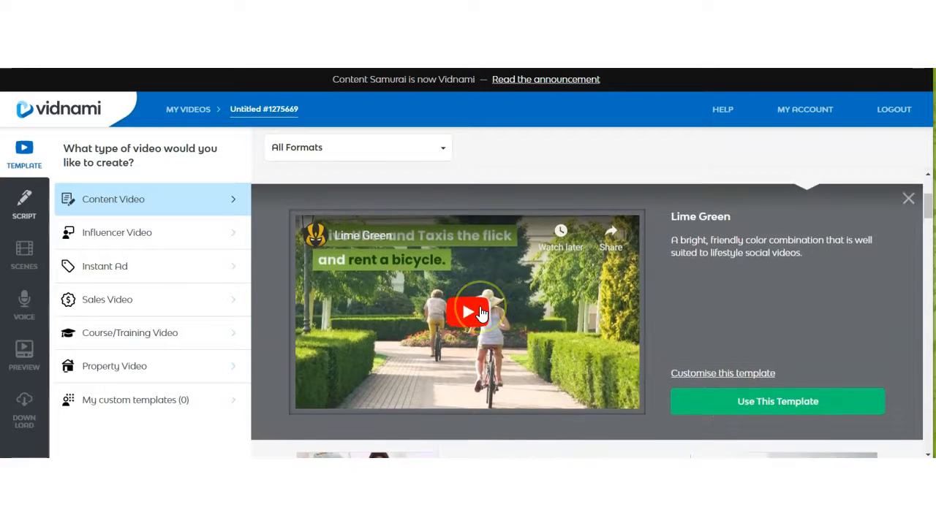
pyautogui.scroll(-1, 482, 314)
pyautogui.scroll(1, 482, 314)
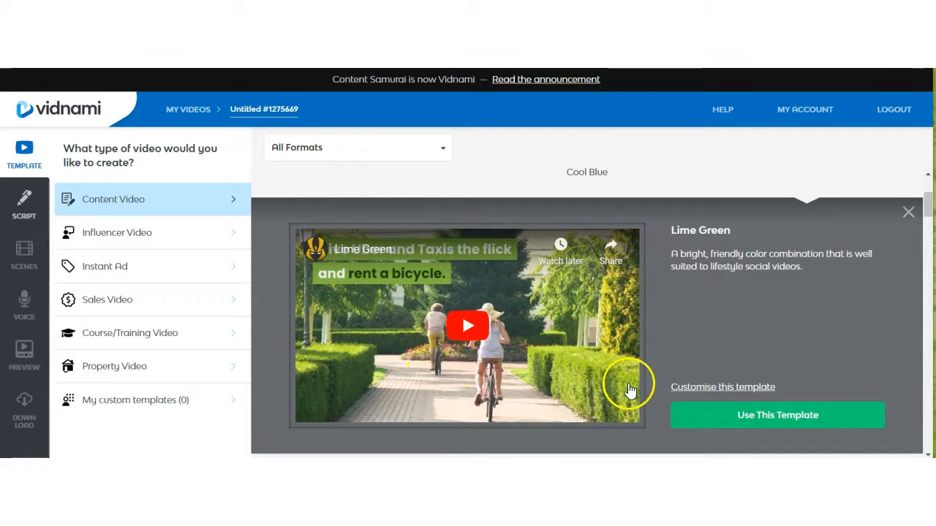
# Start customising the Lime Green template and set its background color to #111a09
pyautogui.click(725, 392)
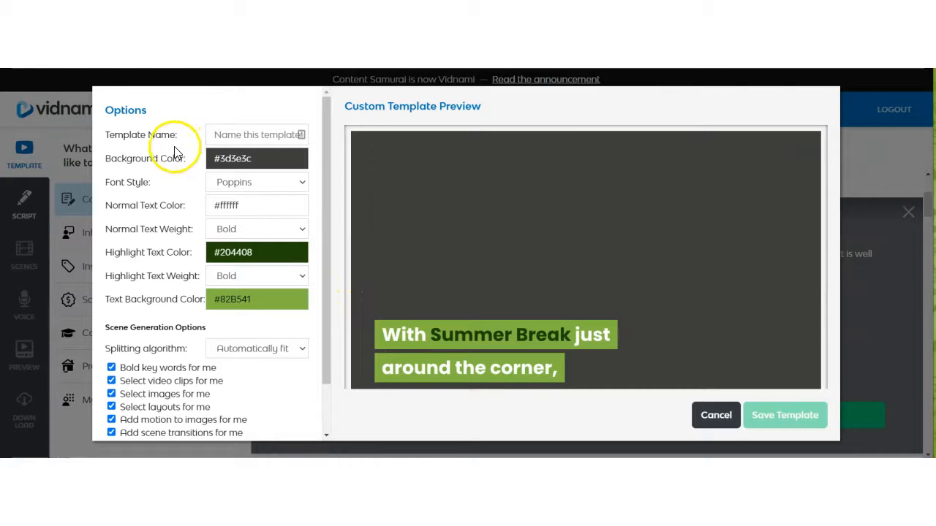
pyautogui.click(273, 164)
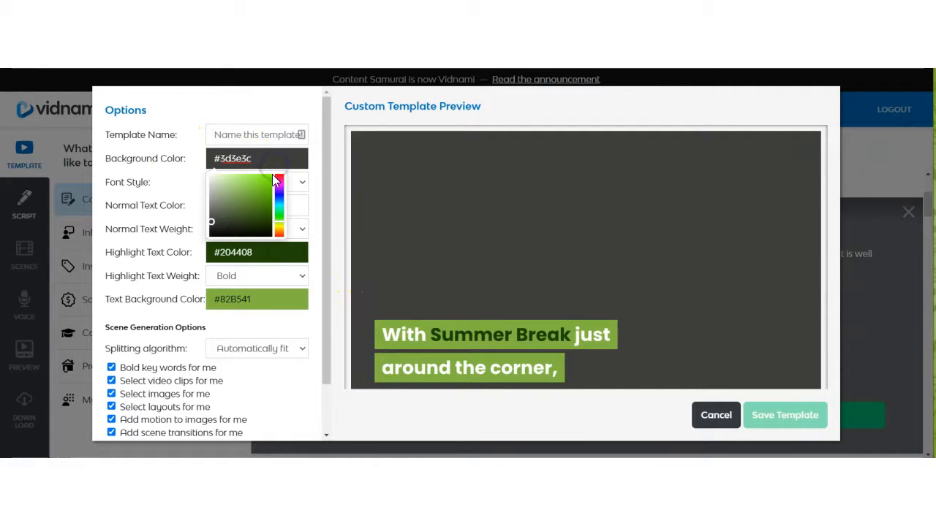
pyautogui.click(265, 180)
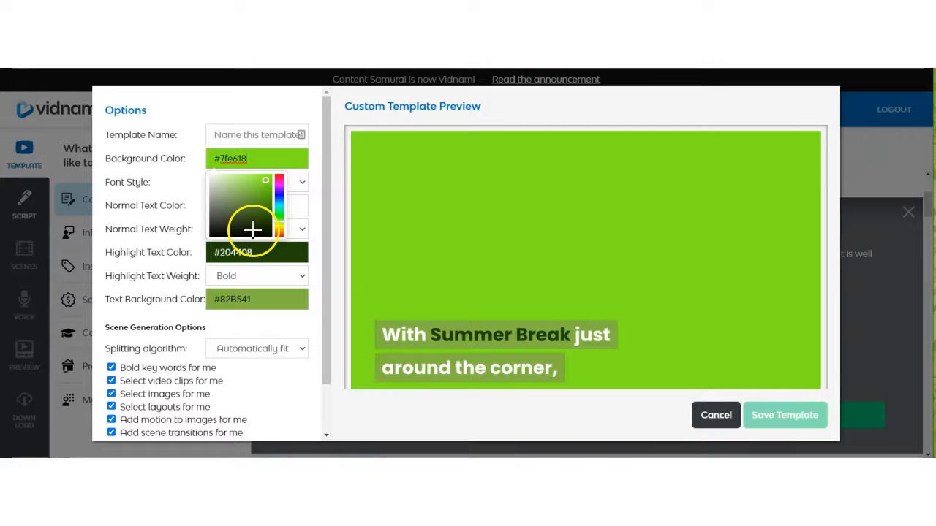
pyautogui.click(251, 230)
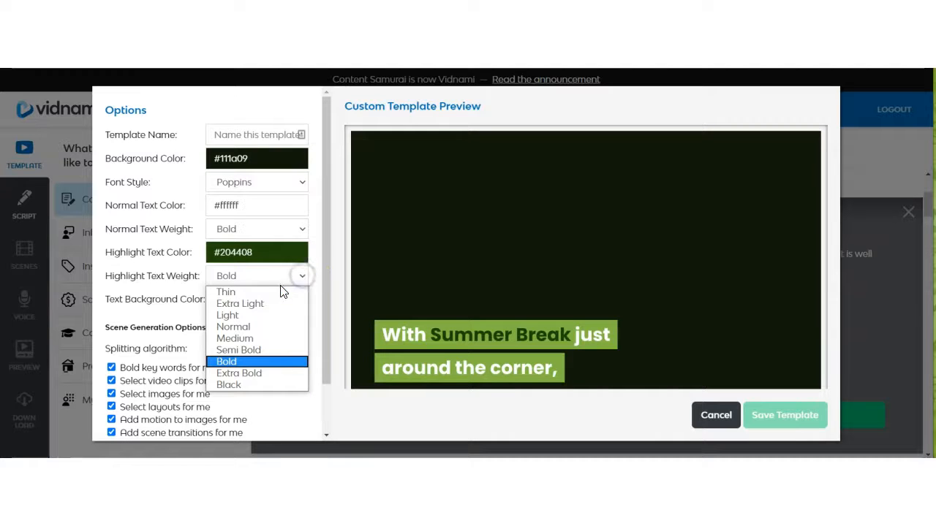
# Try the Normal weight for the highlighted text, and set the weight back to Bold
pyautogui.click(267, 329)
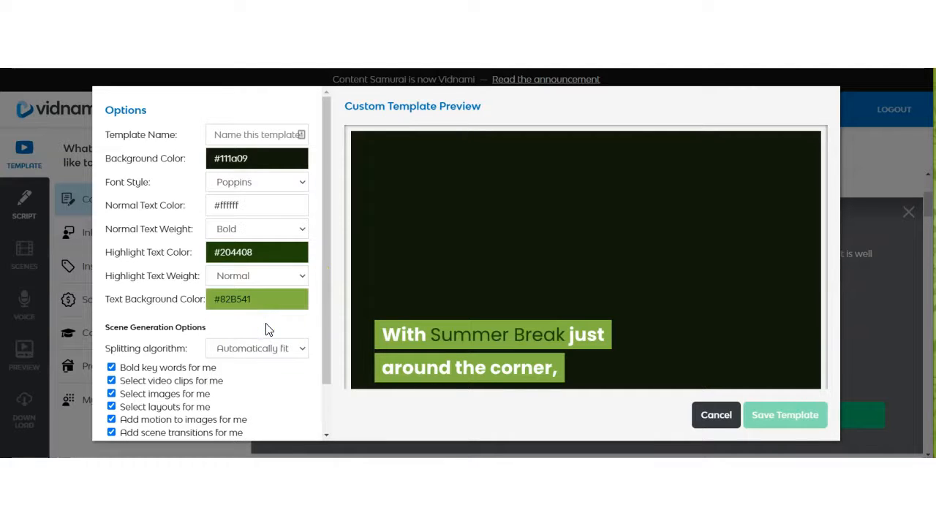
pyautogui.click(304, 283)
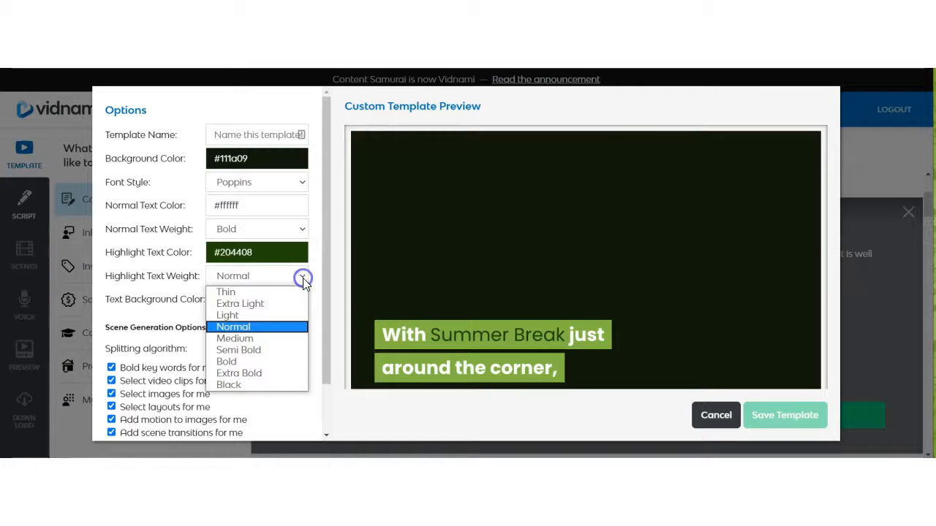
pyautogui.click(283, 363)
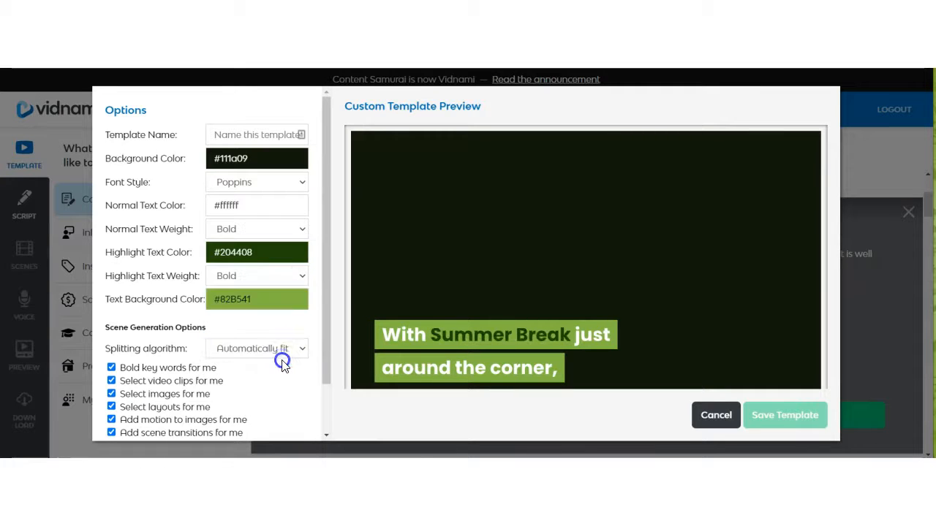
# Try the text background colors #456916, #a0e14d and #6ca622, and discard the template customisation
pyautogui.click(290, 303)
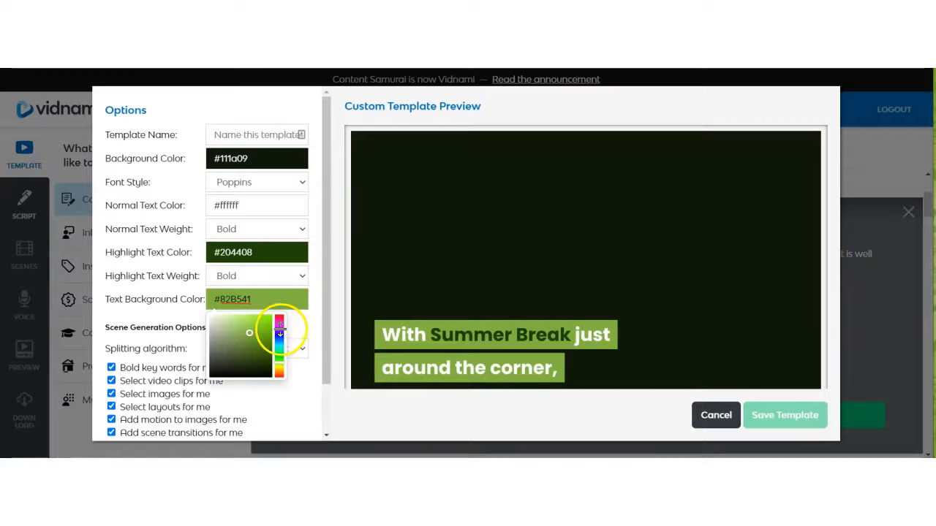
pyautogui.click(259, 352)
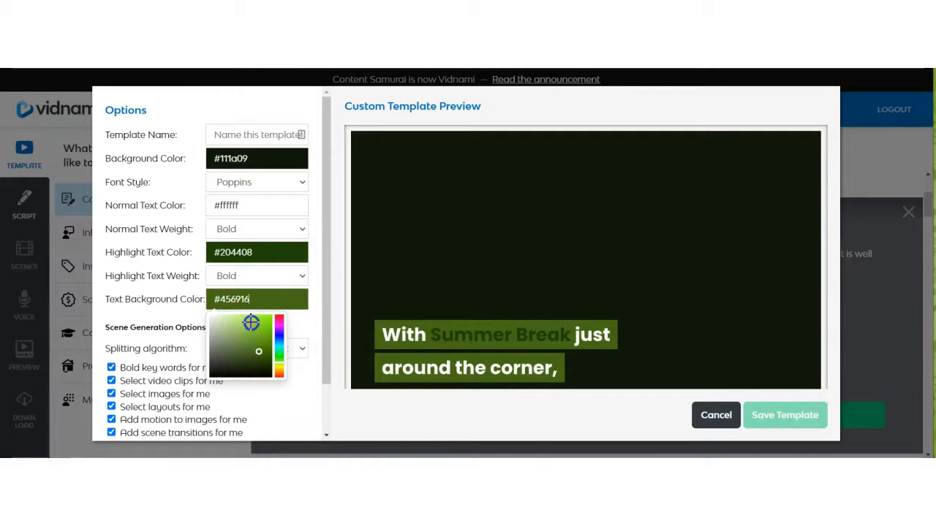
pyautogui.click(250, 323)
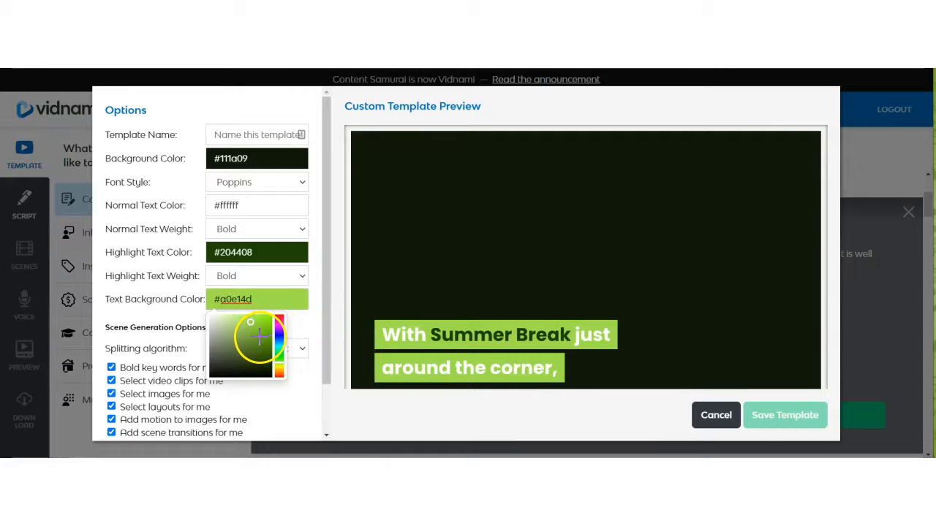
pyautogui.click(260, 335)
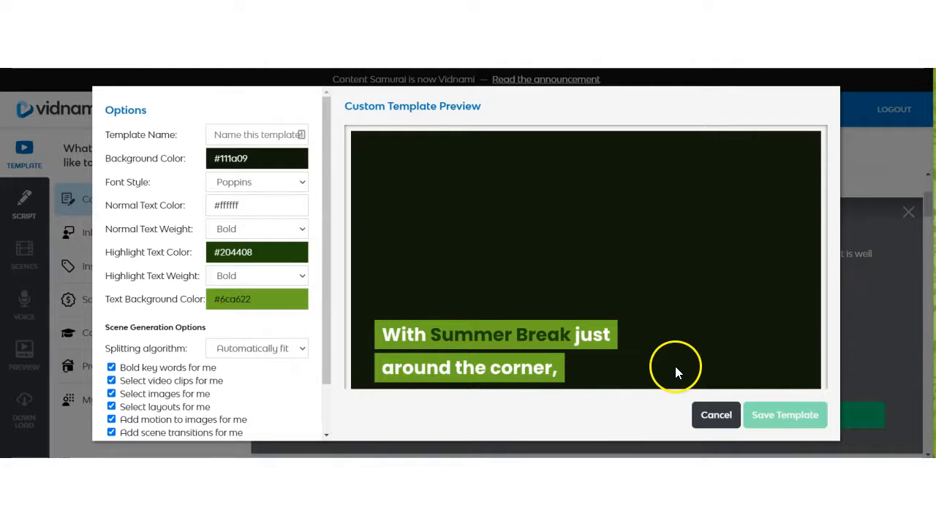
pyautogui.click(715, 416)
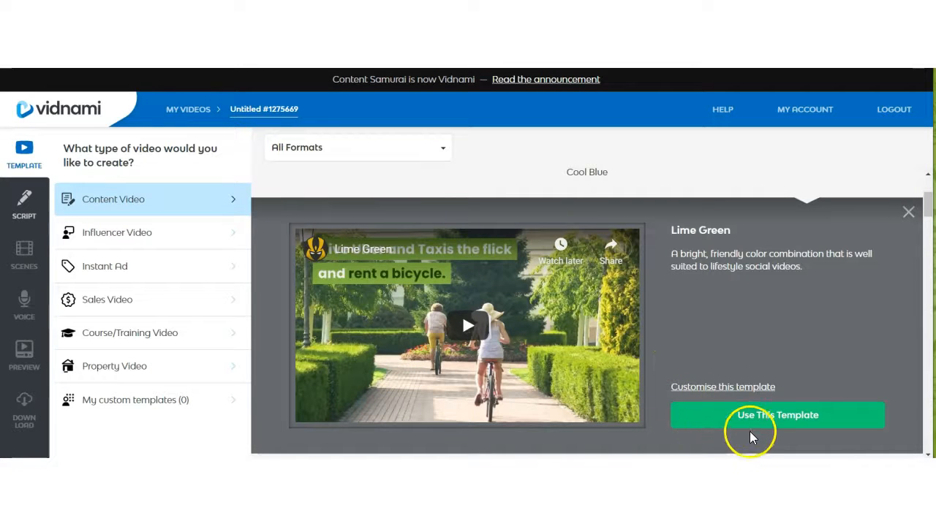
# Use the Lime Green template for a video named "test" and paste in the script about building a highly targeted list
pyautogui.click(776, 421)
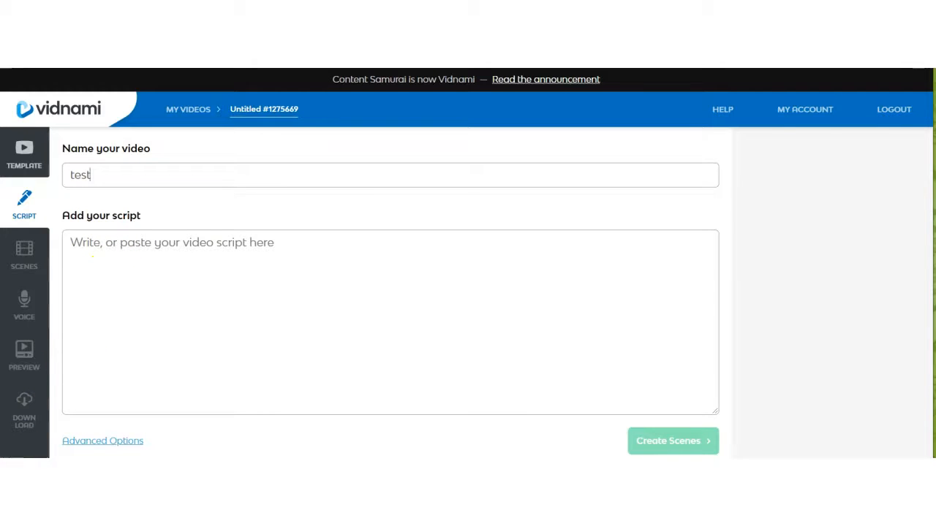
pyautogui.click(125, 260)
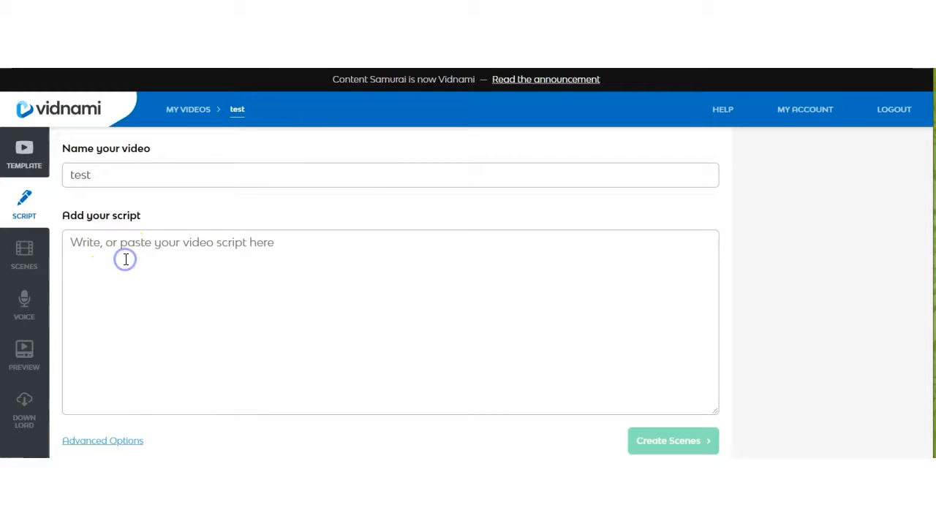
pyautogui.rightClick(125, 259)
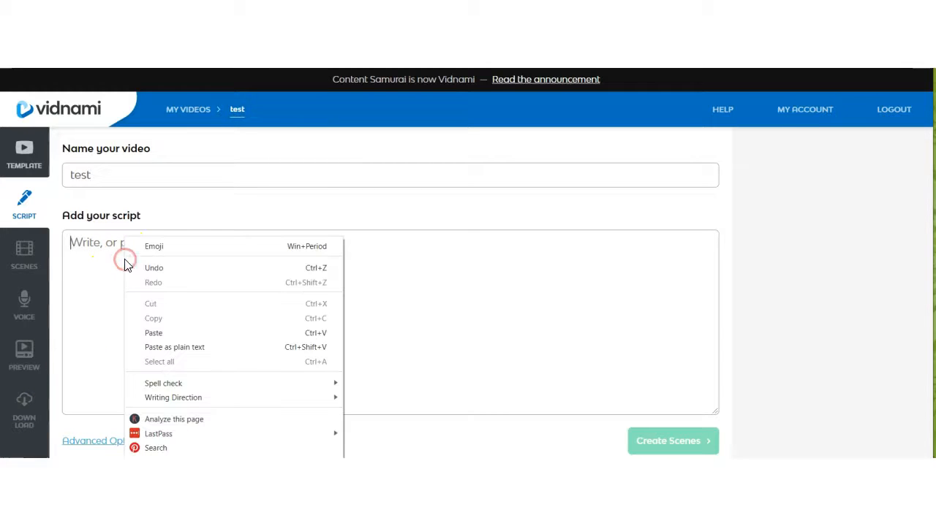
pyautogui.click(154, 333)
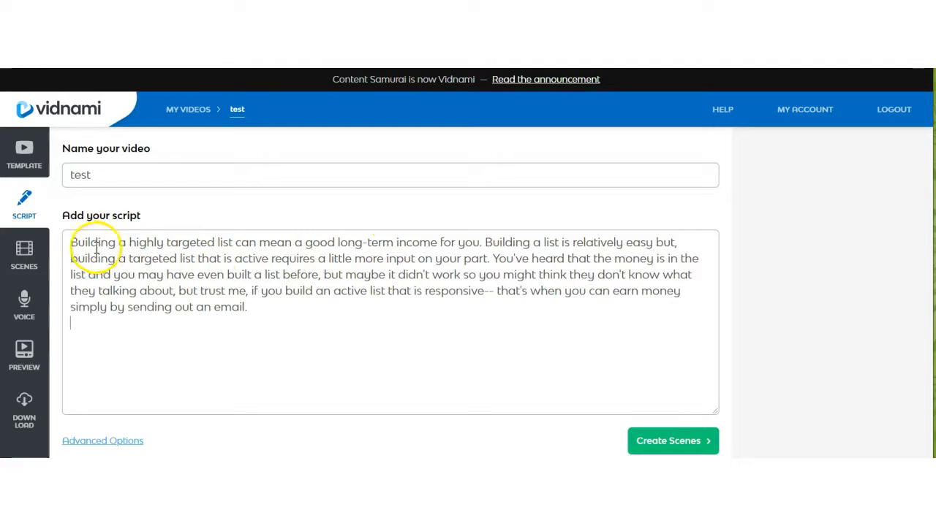
# Split the script into short phrases separated by blank lines, from "Building a highly targeted list" to "simply by sending out an email."
pyautogui.click(234, 243)
pyautogui.press('Return')
pyautogui.press('Return')
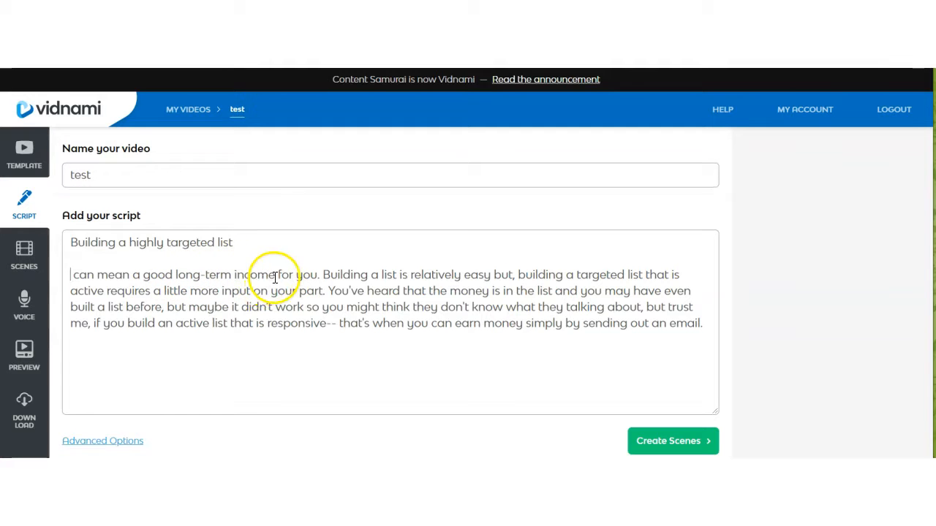
pyautogui.click(321, 276)
pyautogui.press('Return')
pyautogui.press('Return')
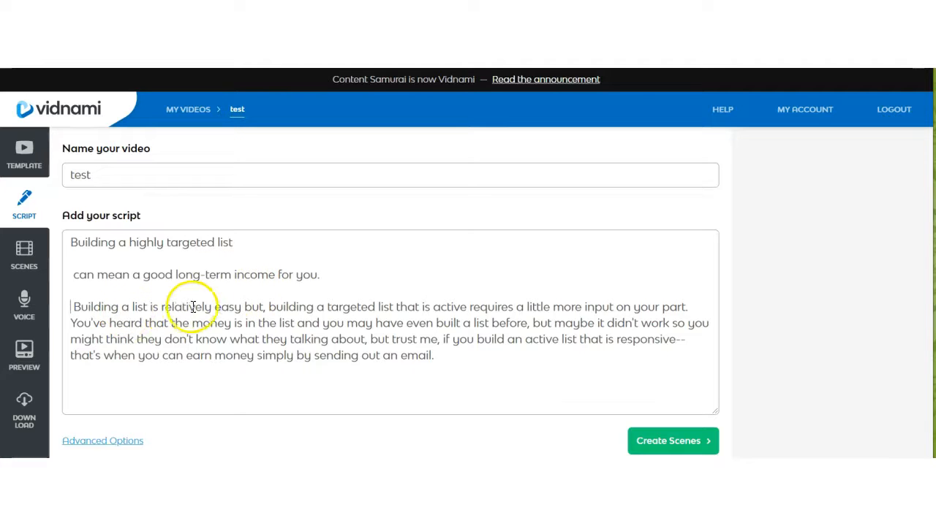
pyautogui.click(267, 307)
pyautogui.press('Return')
pyautogui.press('Return')
pyautogui.click(328, 293)
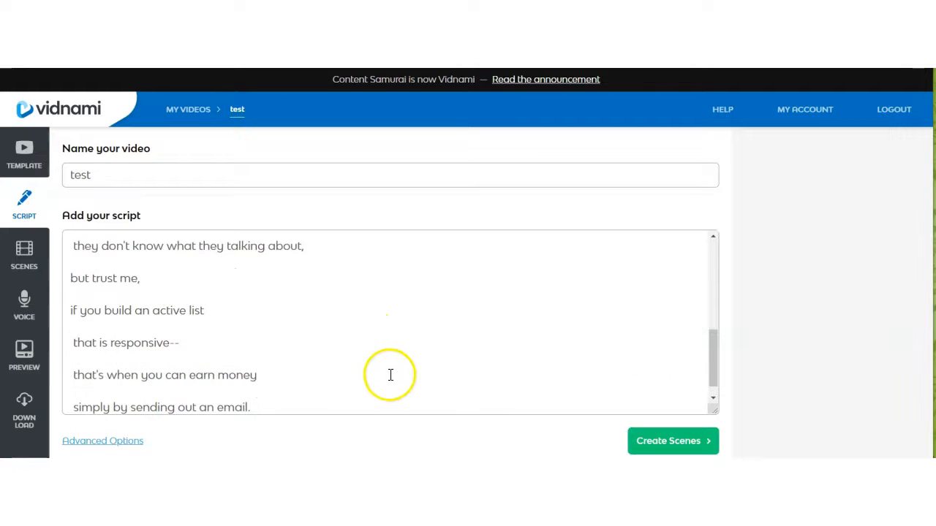
# Read through the split script from beginning to end to check where each phrase breaks
pyautogui.scroll(4, 392, 376)
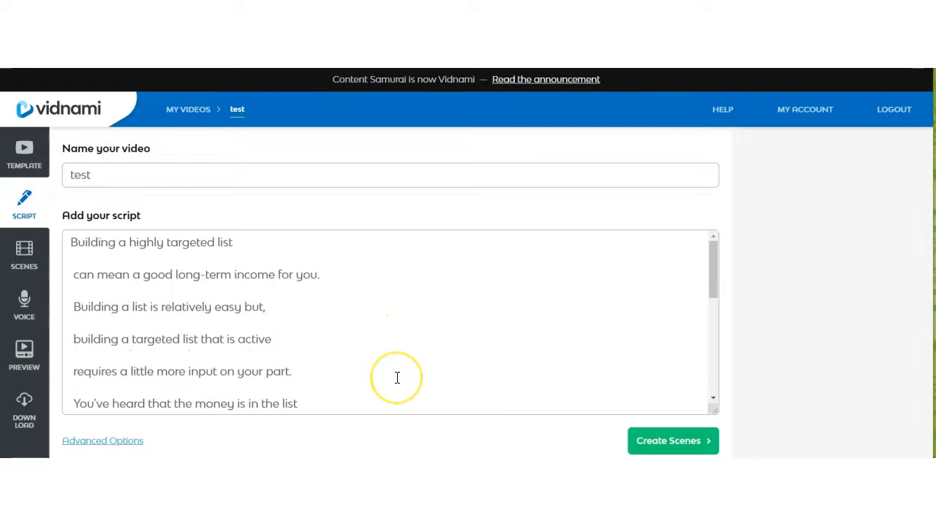
pyautogui.scroll(-3, 397, 377)
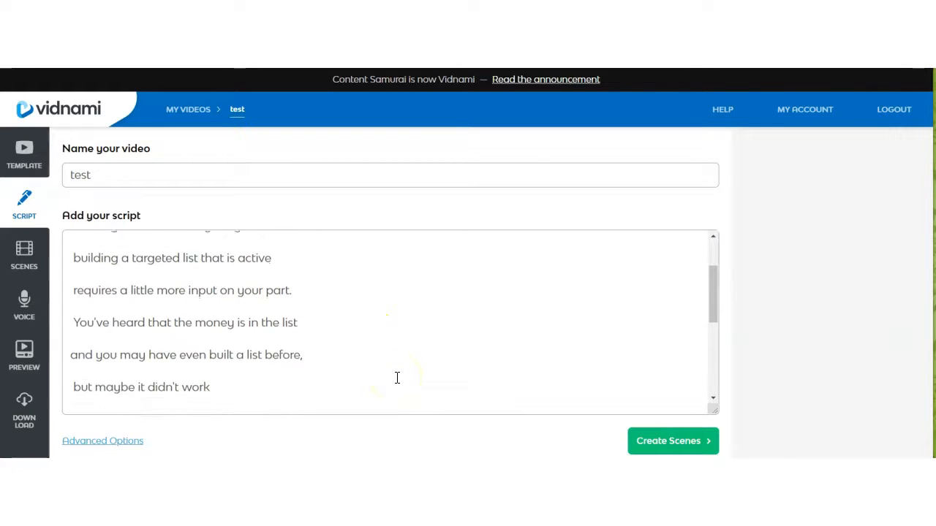
pyautogui.scroll(-3, 397, 377)
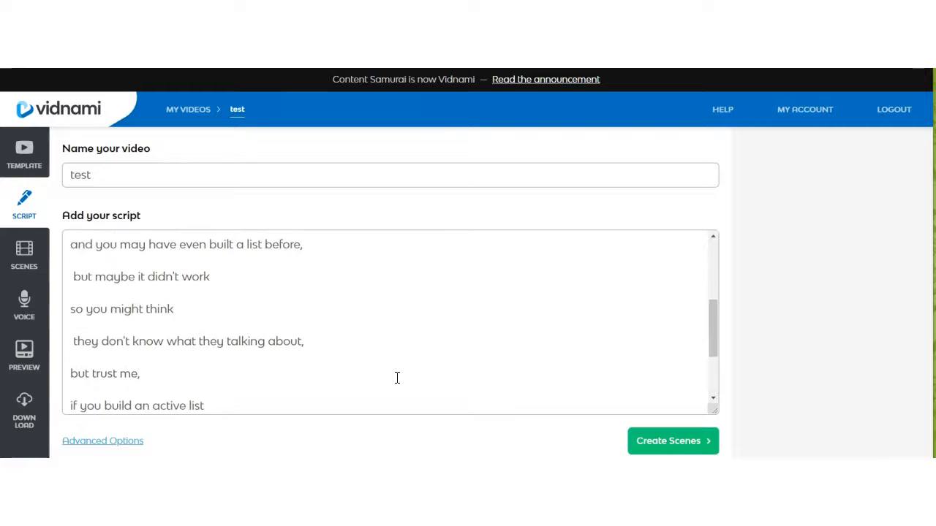
pyautogui.scroll(-3, 398, 377)
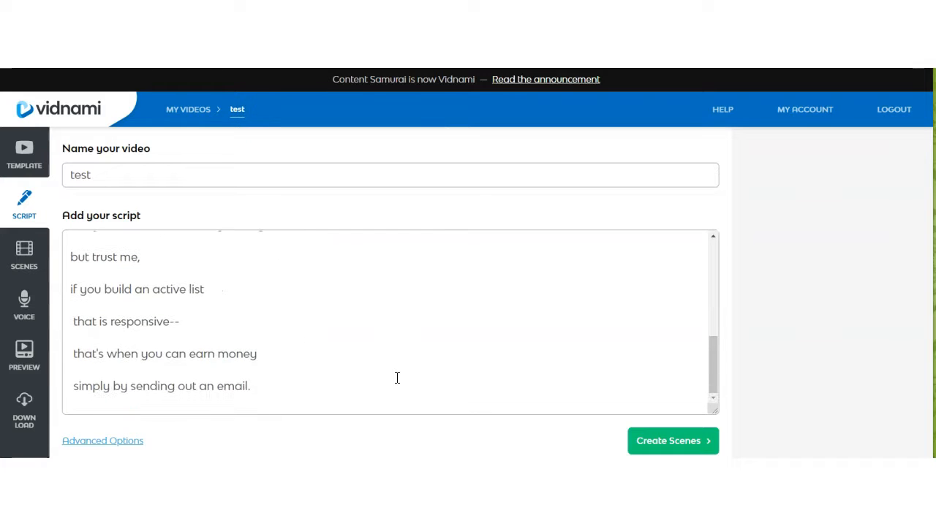
pyautogui.scroll(5, 397, 377)
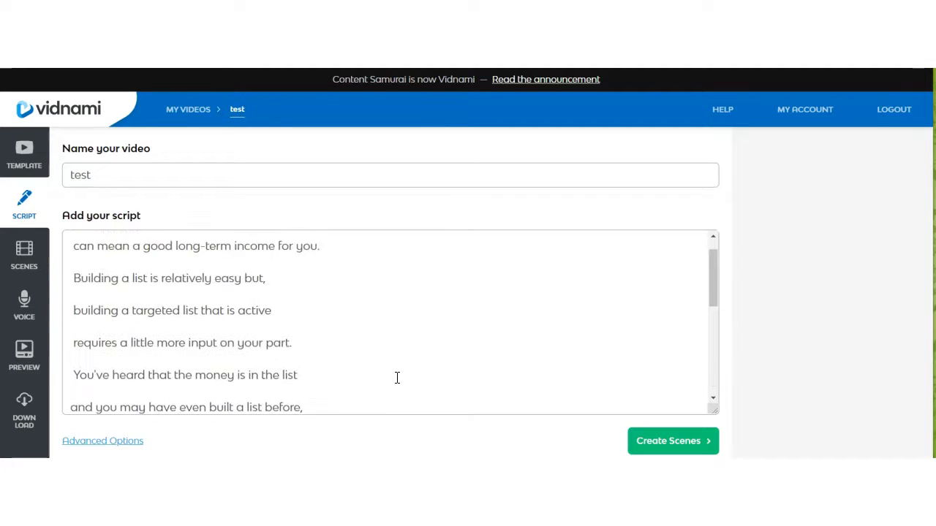
pyautogui.scroll(-4, 397, 377)
pyautogui.click(406, 430)
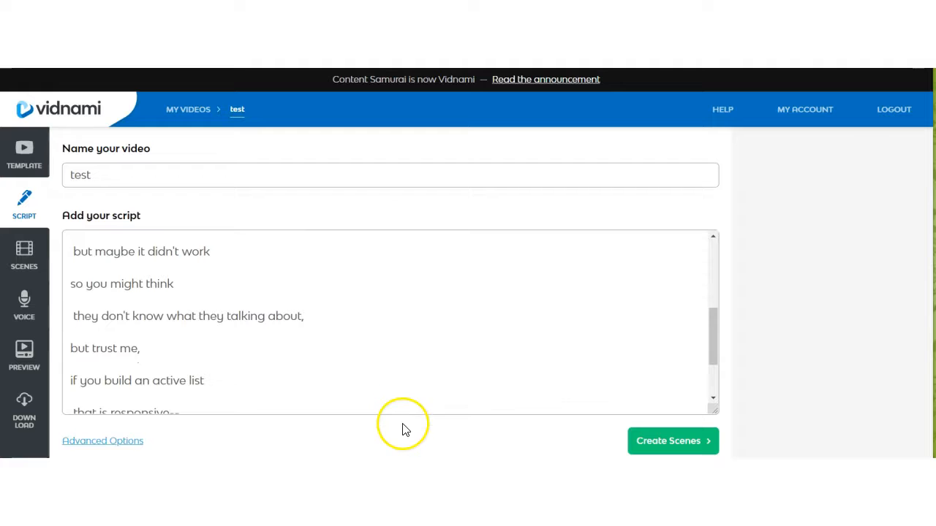
# Create the video's scenes from the finished script
pyautogui.click(662, 442)
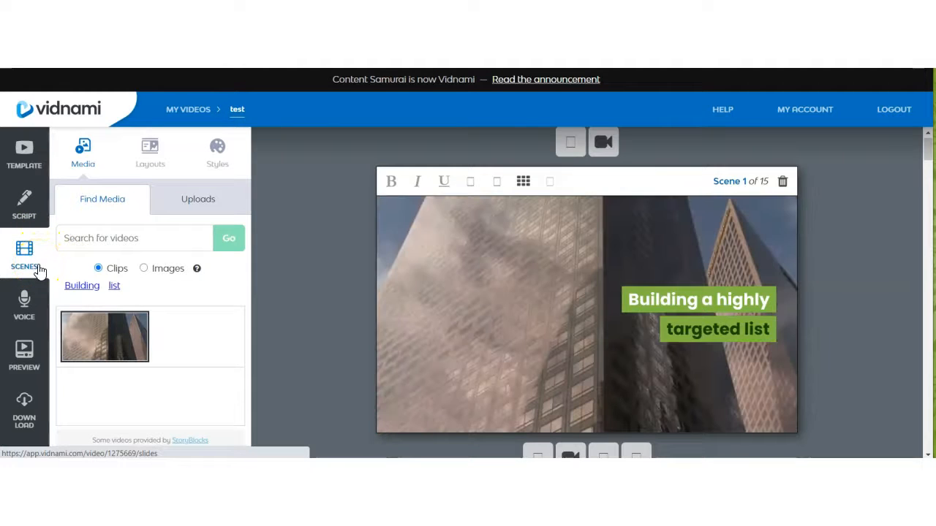
pyautogui.click(40, 271)
pyautogui.click(33, 310)
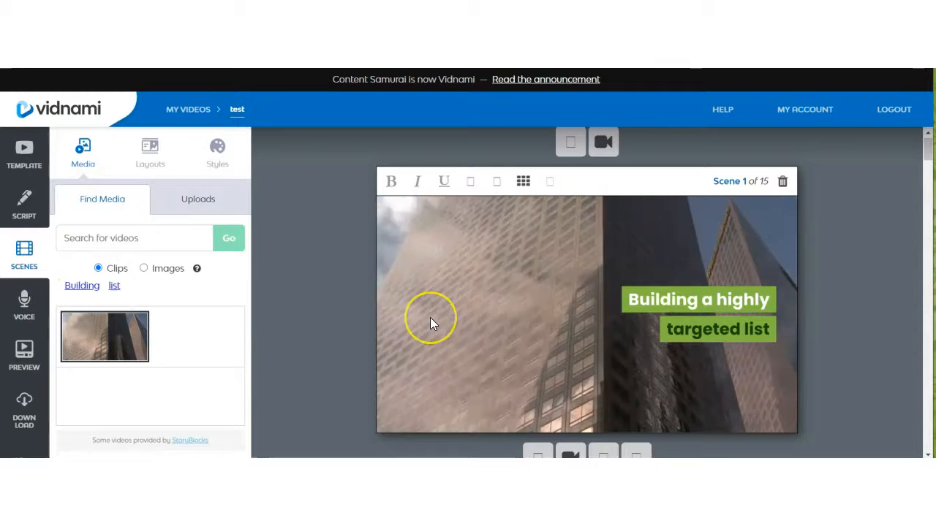
# Look through the generated scenes, comparing each scene's text placement, highlighted words and background clip
pyautogui.scroll(-1, 430, 317)
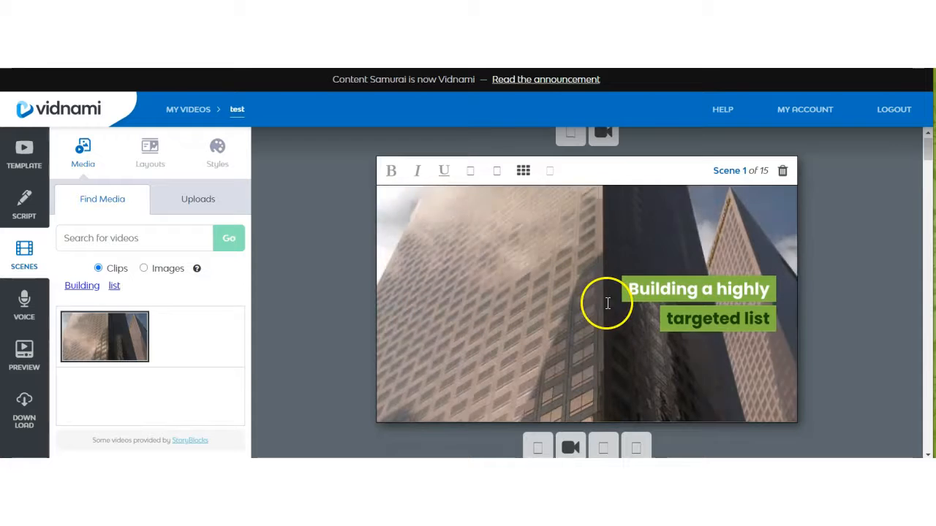
pyautogui.scroll(-1, 601, 316)
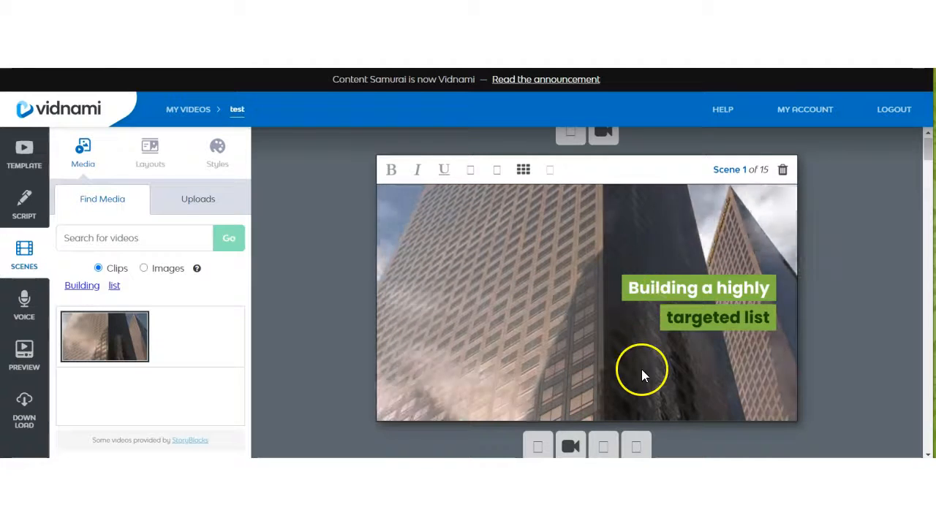
pyautogui.scroll(-1, 675, 307)
pyautogui.scroll(-5, 676, 307)
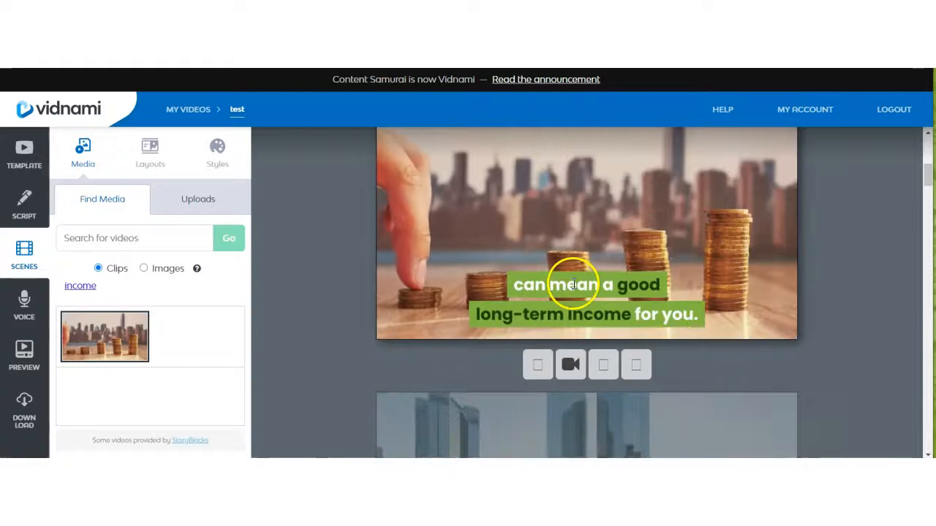
pyautogui.scroll(5, 561, 283)
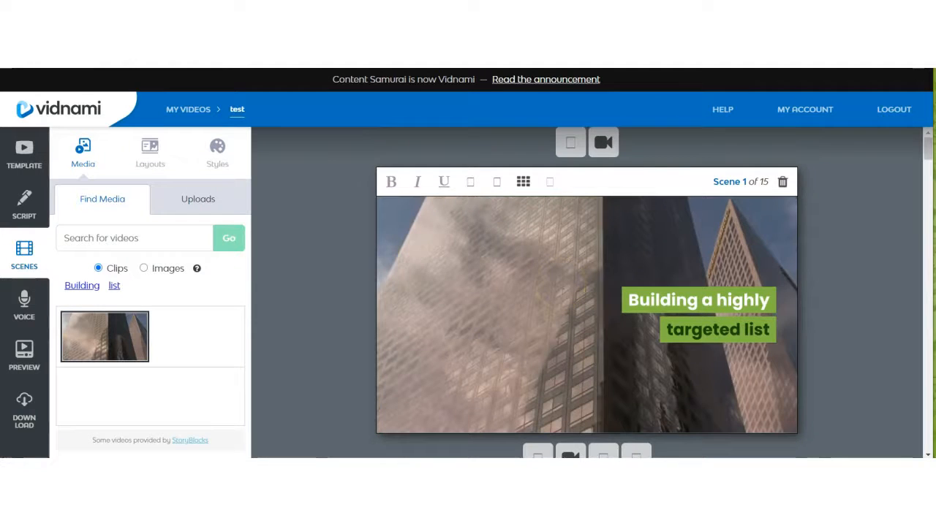
pyautogui.scroll(-5, 560, 283)
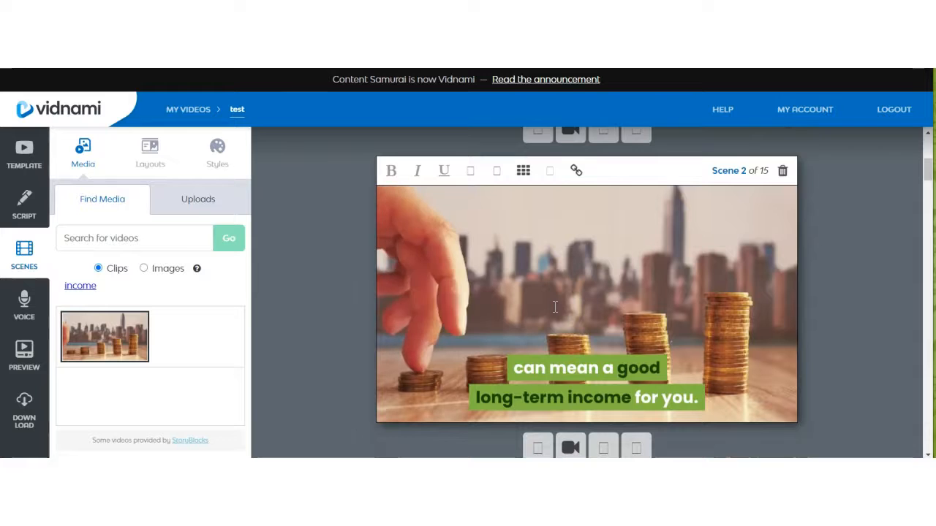
pyautogui.scroll(-5, 555, 307)
pyautogui.click(481, 298)
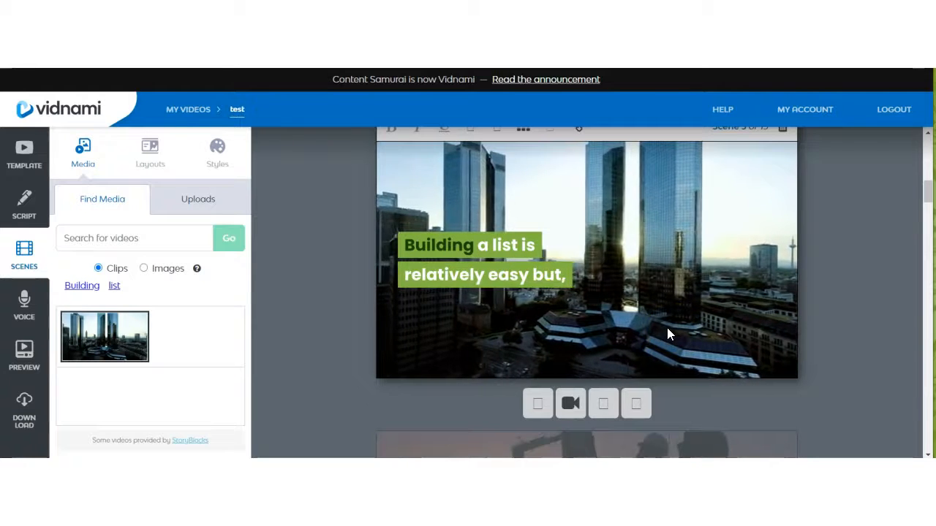
pyautogui.scroll(-4, 667, 334)
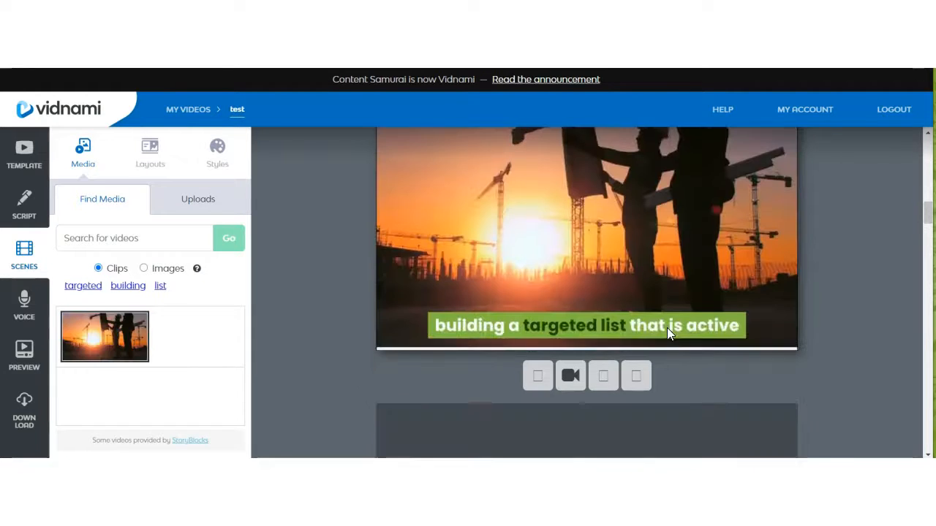
pyautogui.scroll(-4, 669, 329)
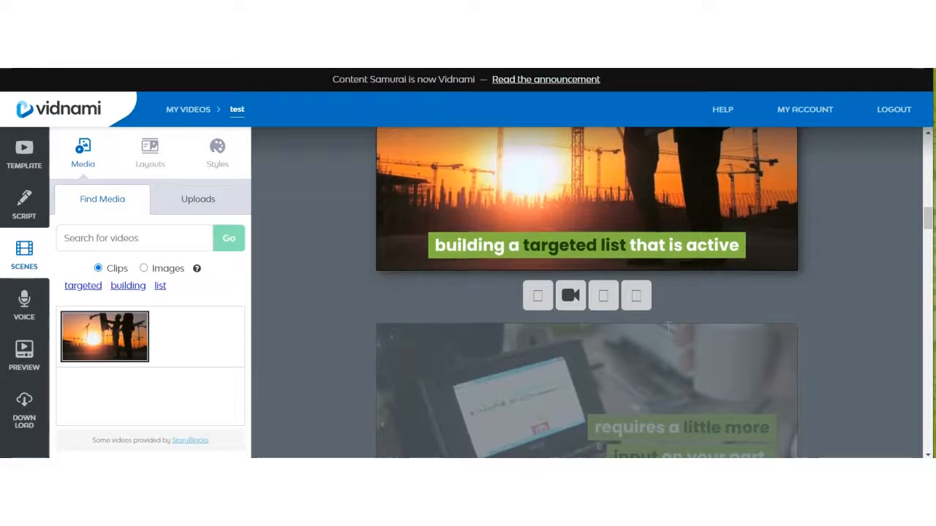
pyautogui.scroll(-2, 669, 334)
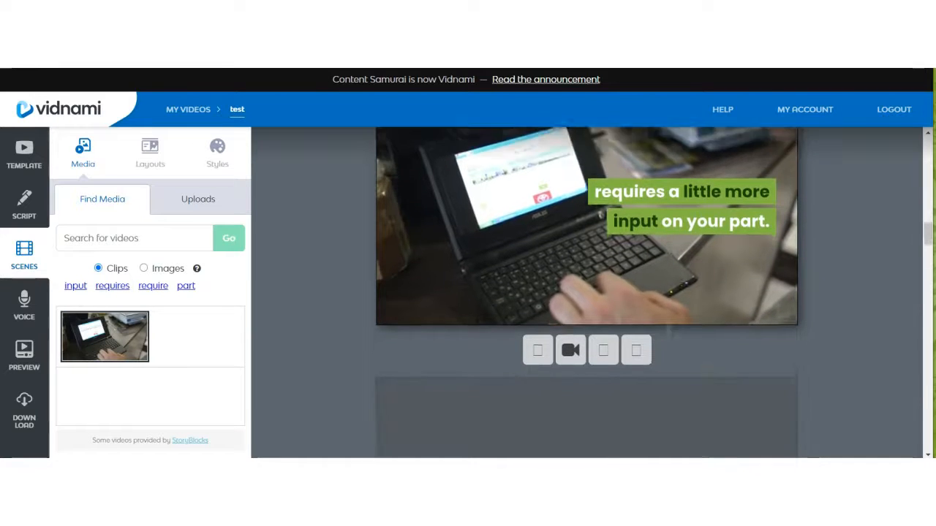
pyautogui.scroll(-6, 667, 334)
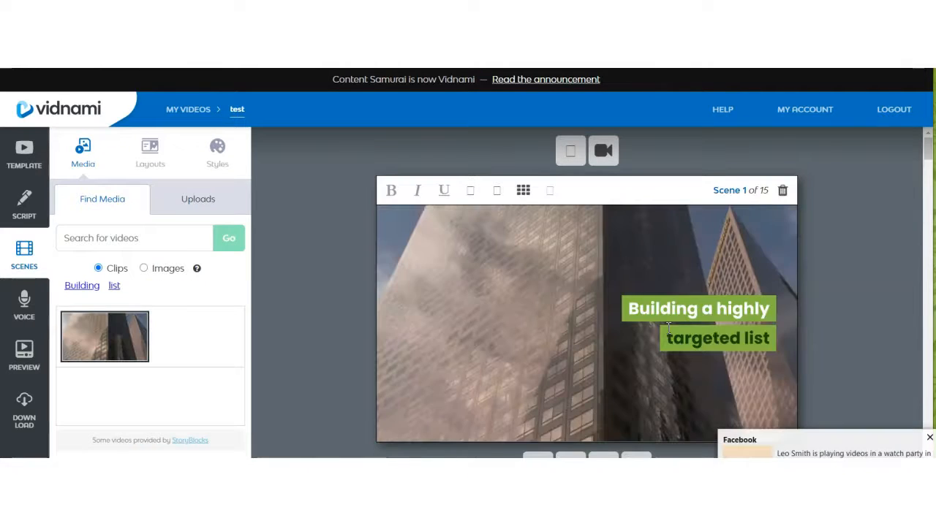
# Search for alternative video clips for scene 1 using the suggested keyword "list"
pyautogui.scroll(-1, 669, 327)
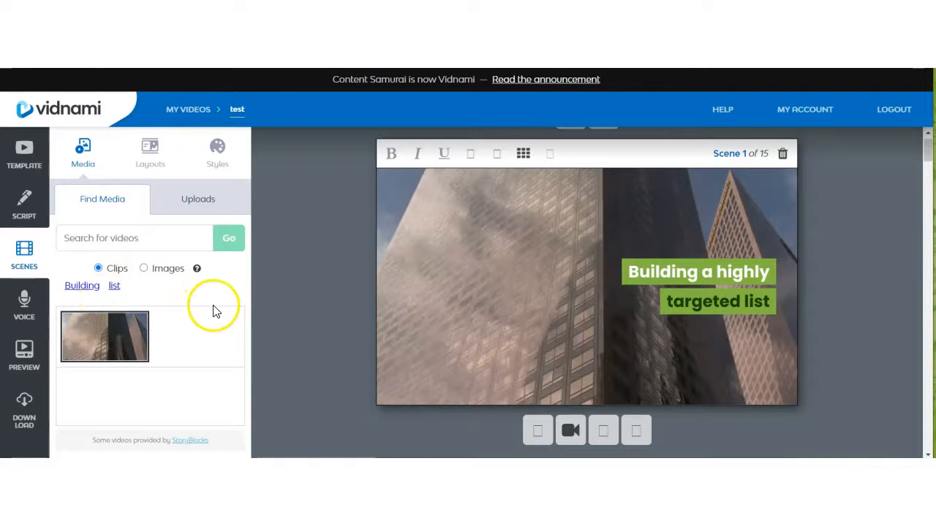
pyautogui.click(115, 288)
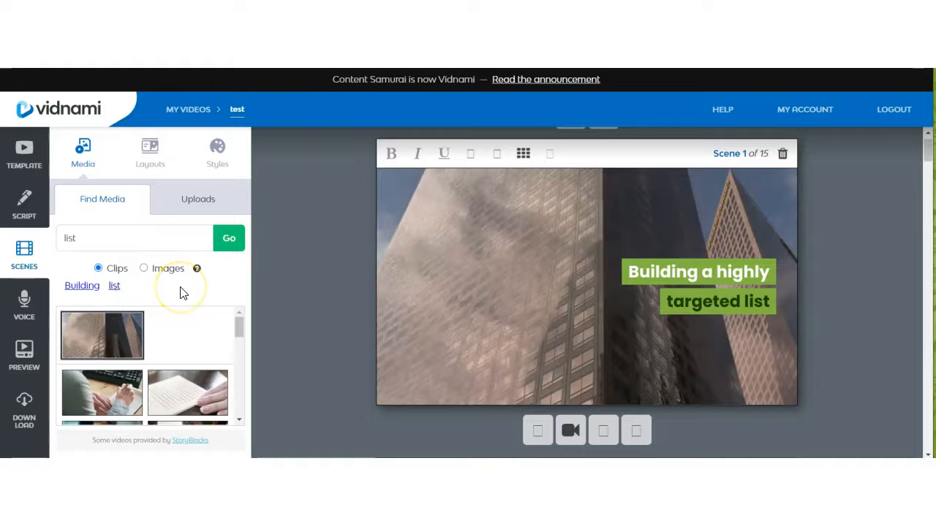
# Replace scene 1's background with the "list" clip of a person writing at a desk beside a keyboard
pyautogui.scroll(-1, 166, 342)
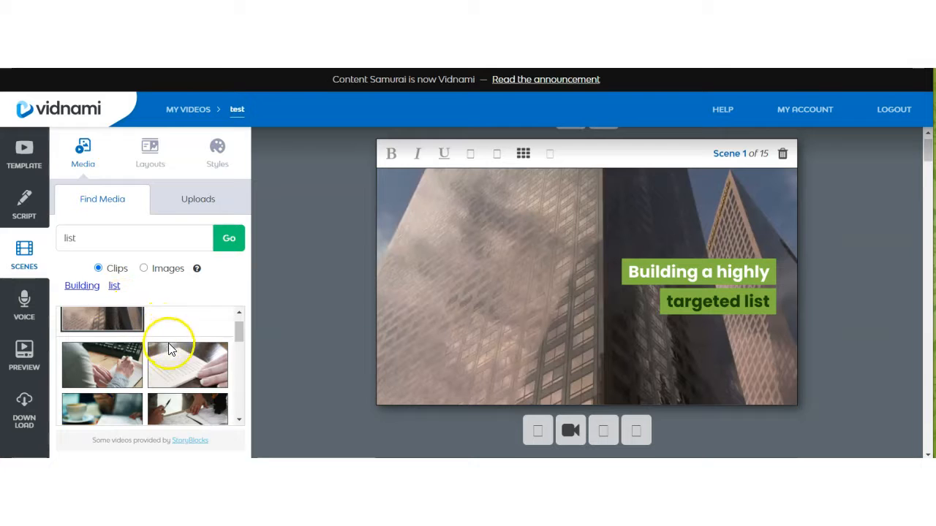
pyautogui.click(108, 377)
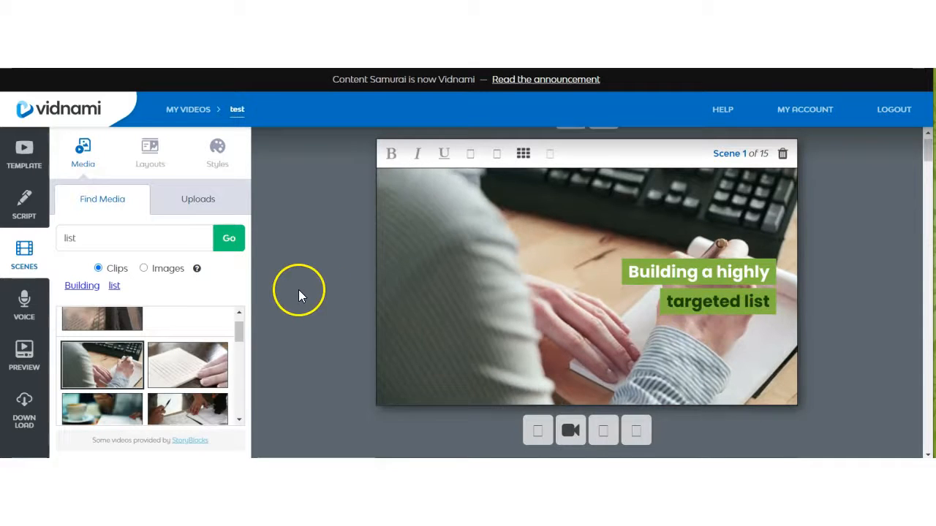
# Replace scene 3's background with the "list" clip of a hand writing a to-do list in an open notebook
pyautogui.scroll(-3, 300, 302)
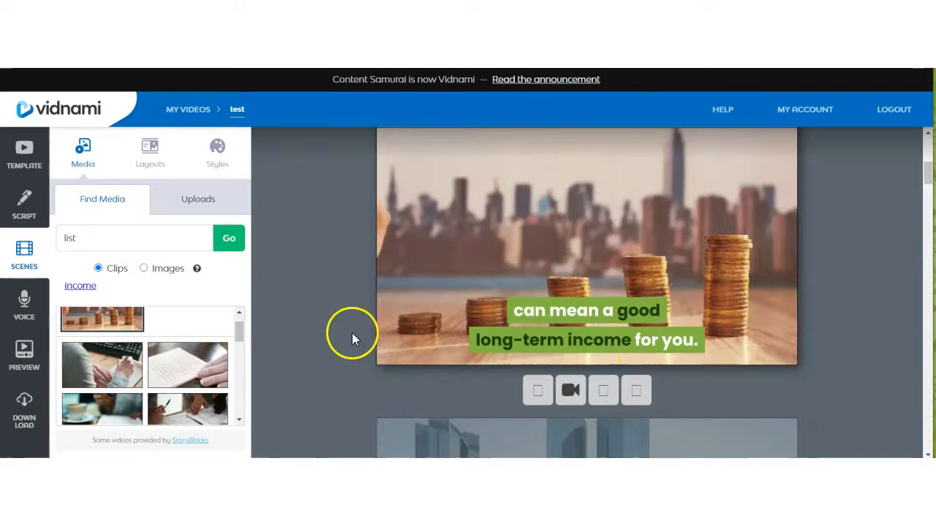
pyautogui.scroll(-4, 319, 326)
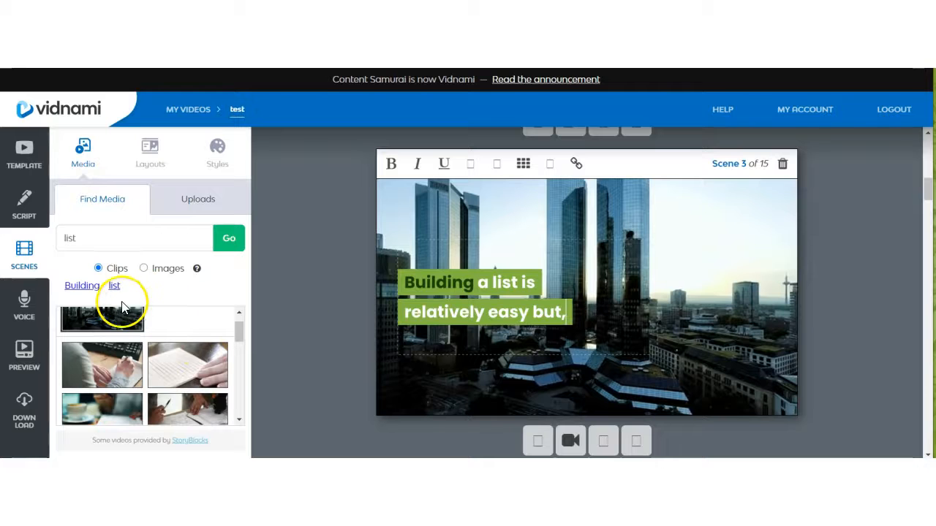
pyautogui.scroll(-4, 196, 389)
pyautogui.scroll(-3, 198, 391)
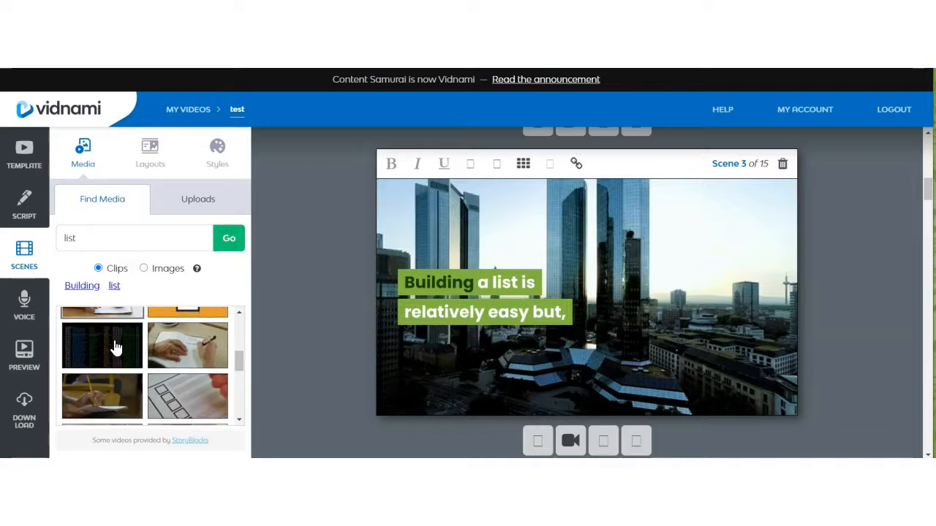
pyautogui.click(202, 356)
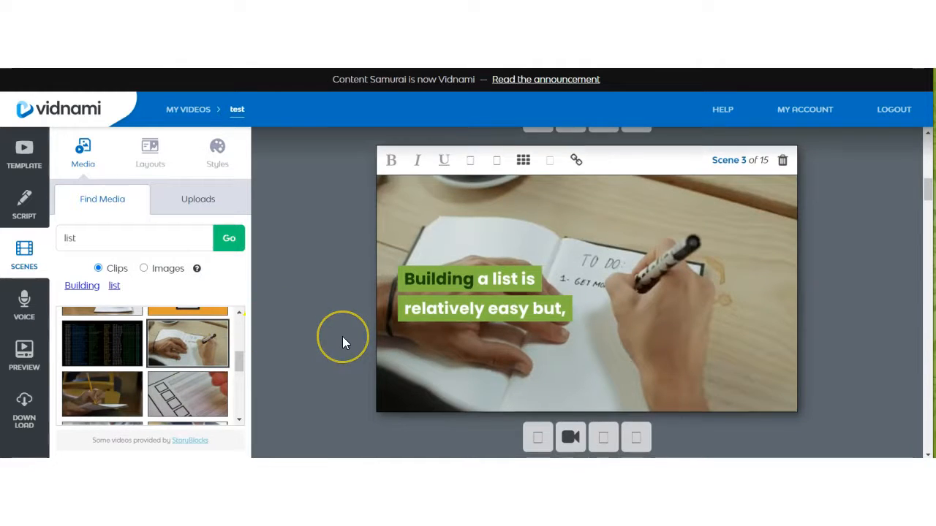
# Replace scene 4's background with the "list" clip of a hand writing with a pencil in a spiral notebook
pyautogui.scroll(-5, 342, 336)
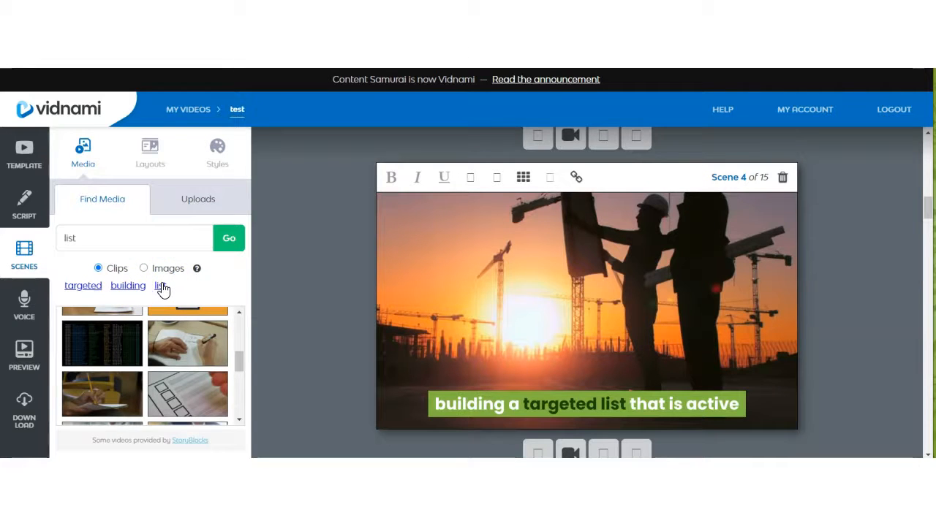
pyautogui.scroll(-3, 167, 343)
pyautogui.scroll(-2, 166, 343)
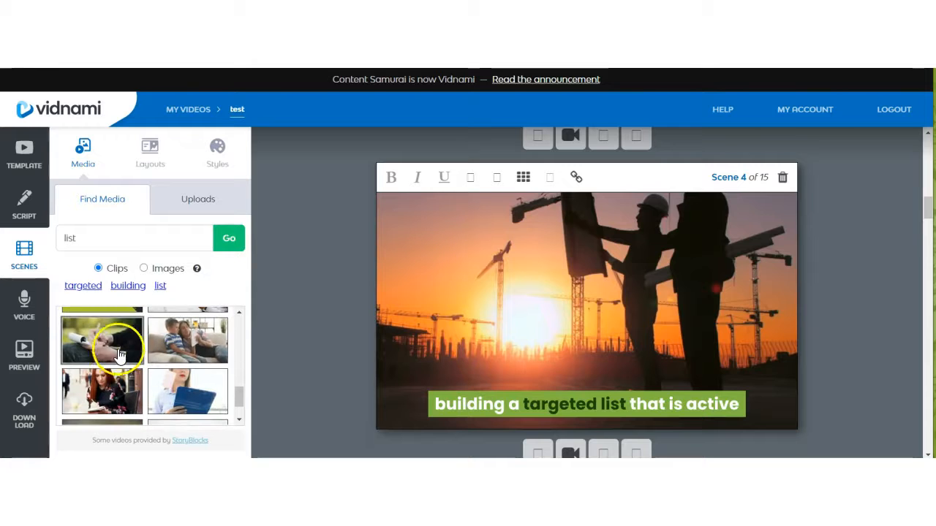
pyautogui.scroll(-2, 128, 354)
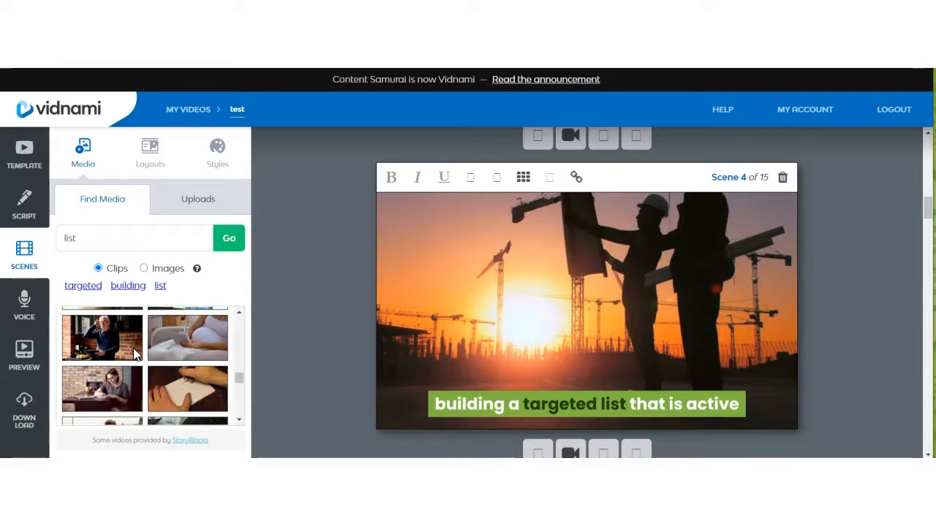
pyautogui.scroll(-2, 134, 351)
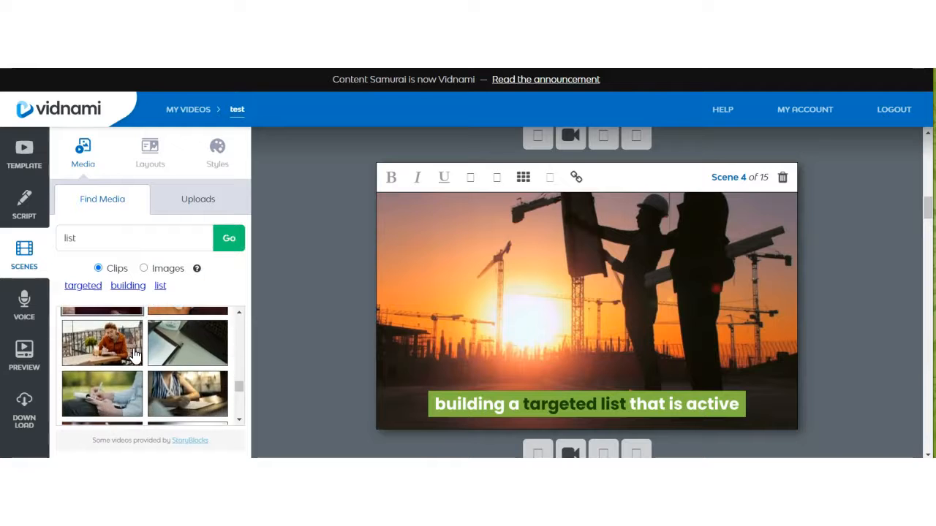
pyautogui.scroll(-2, 134, 354)
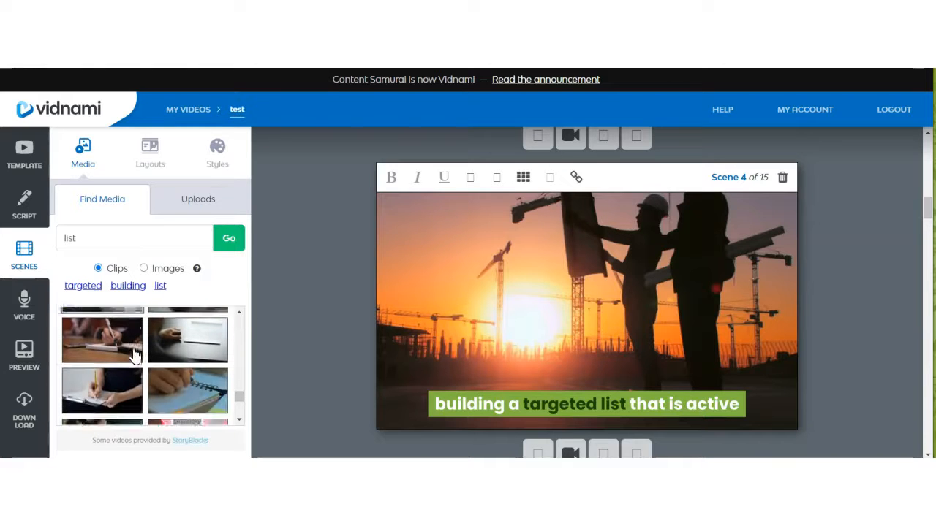
pyautogui.scroll(-2, 164, 371)
pyautogui.scroll(-3, 163, 376)
pyautogui.scroll(3, 164, 382)
pyautogui.scroll(-1, 163, 382)
pyautogui.click(190, 362)
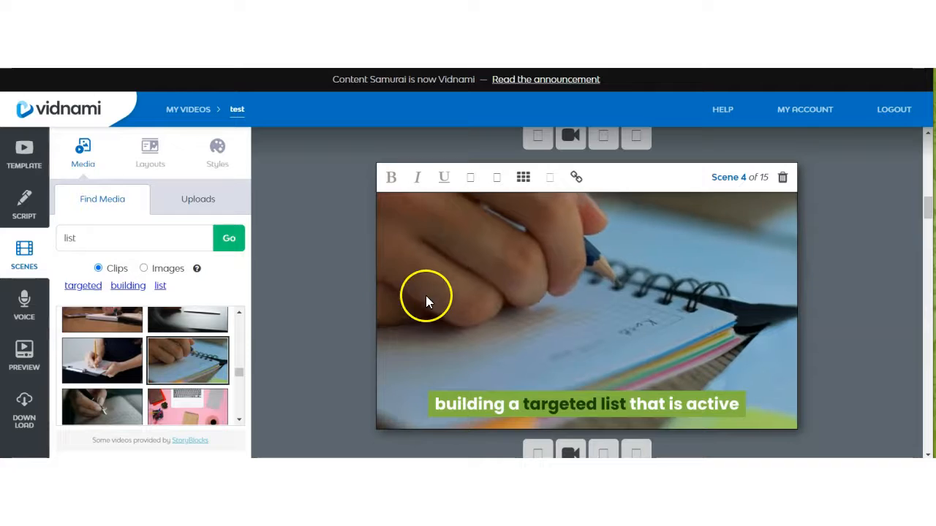
# Review scenes 5 to 9, checking whether each background suits the scene's text
pyautogui.scroll(-5, 444, 300)
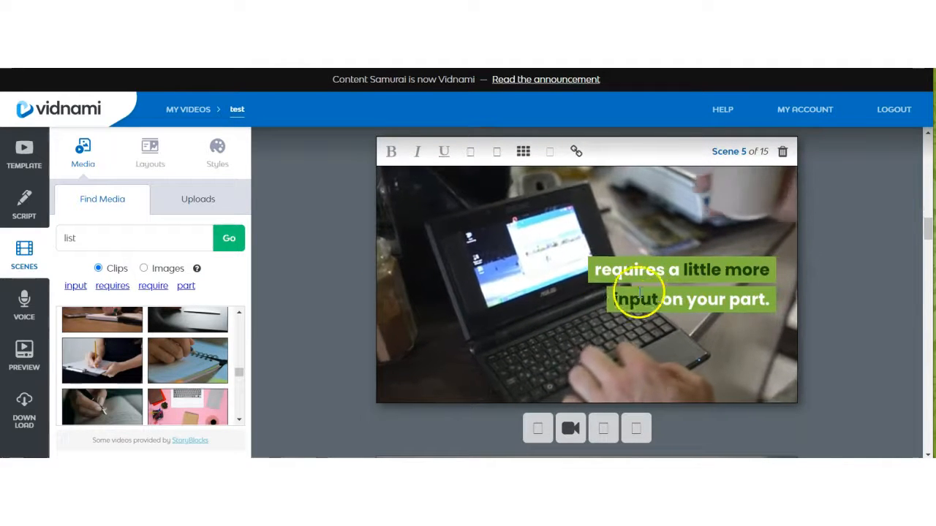
pyautogui.scroll(-5, 409, 289)
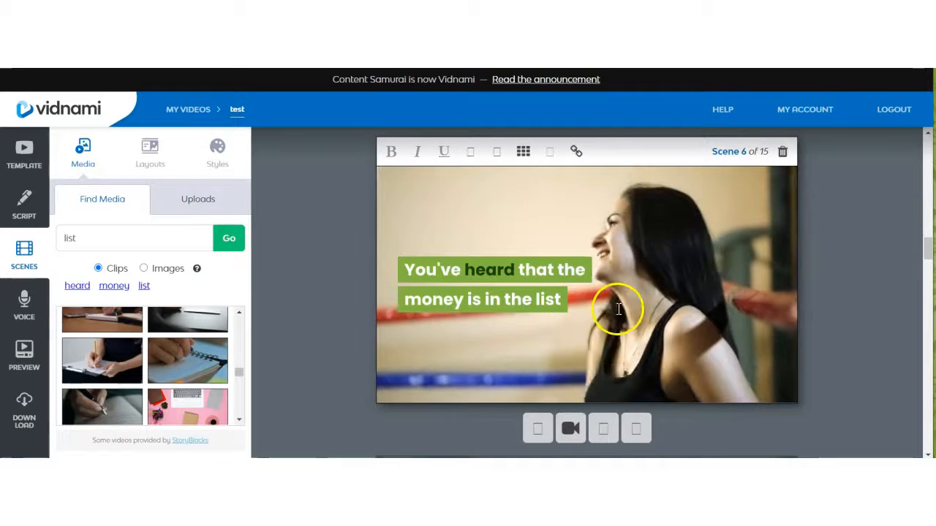
pyautogui.scroll(-1, 271, 249)
pyautogui.scroll(-3, 271, 246)
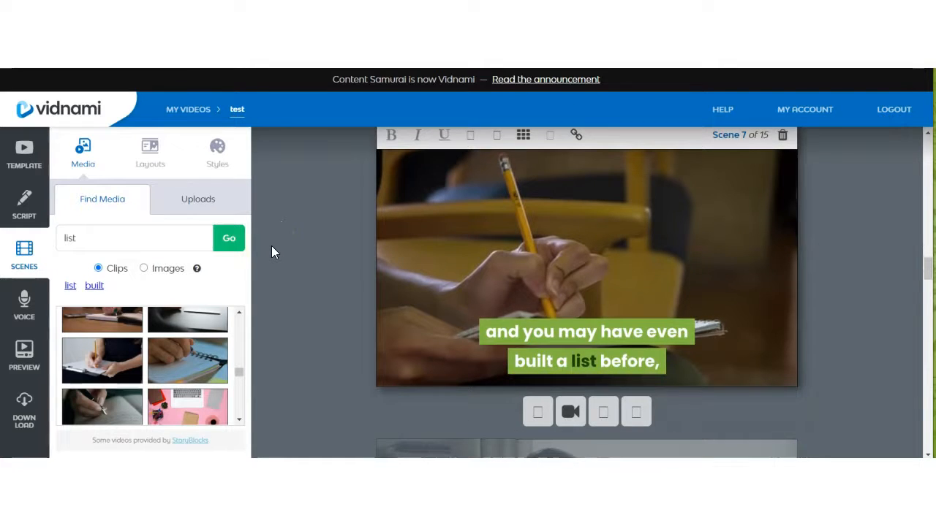
pyautogui.scroll(-3, 272, 246)
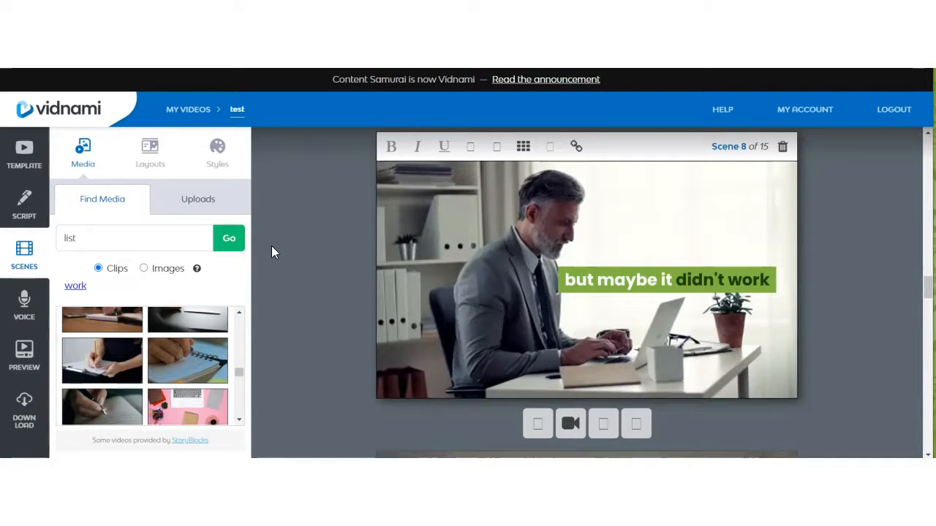
pyautogui.scroll(-3, 271, 252)
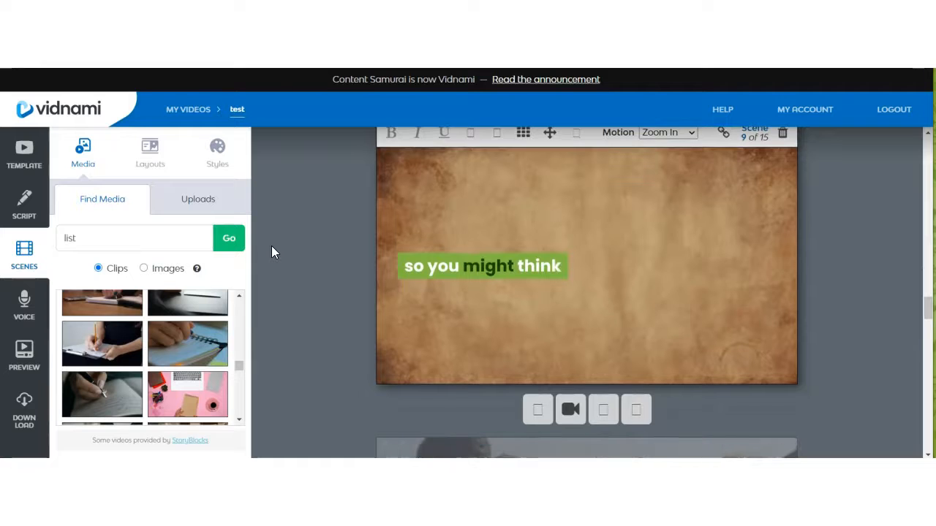
pyautogui.scroll(-1, 271, 246)
pyautogui.scroll(1, 271, 246)
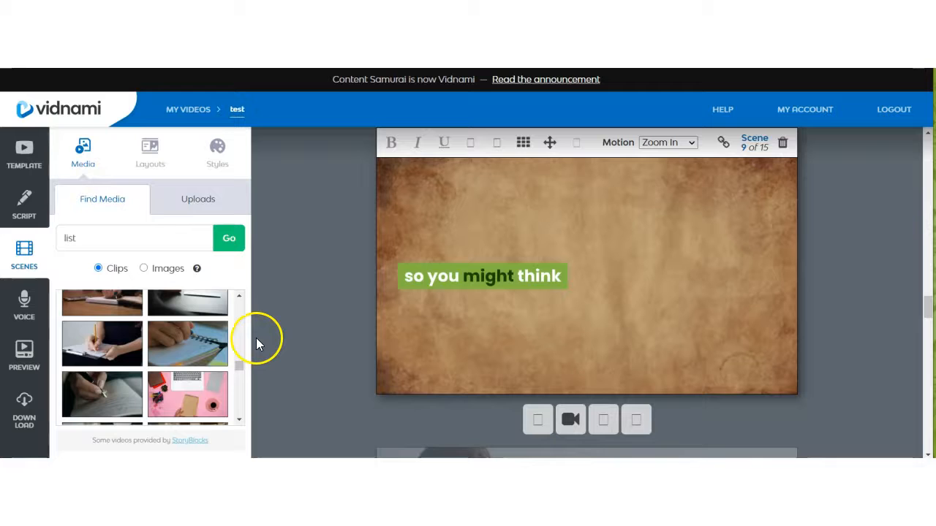
# Search for "think" clips and give scene 9 the bearded man with his hand on his chin against an orange wall
pyautogui.click(168, 332)
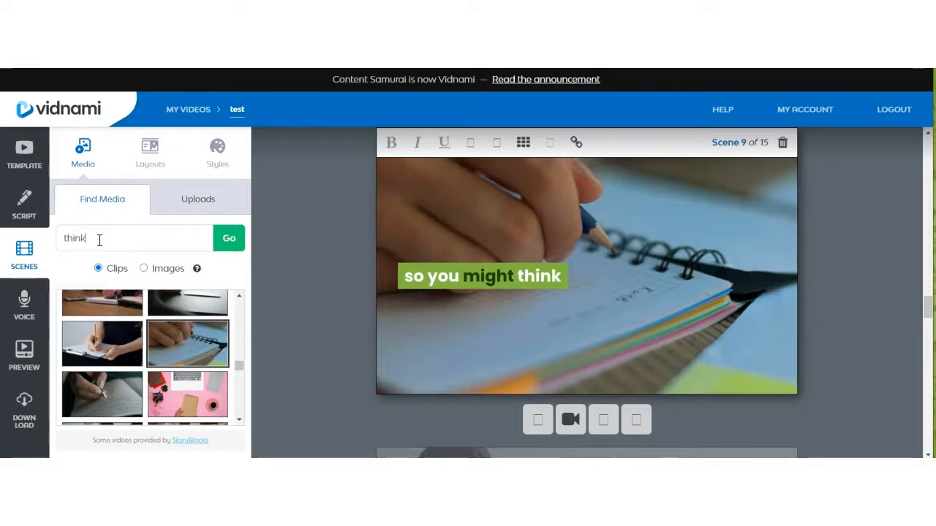
pyautogui.click(226, 244)
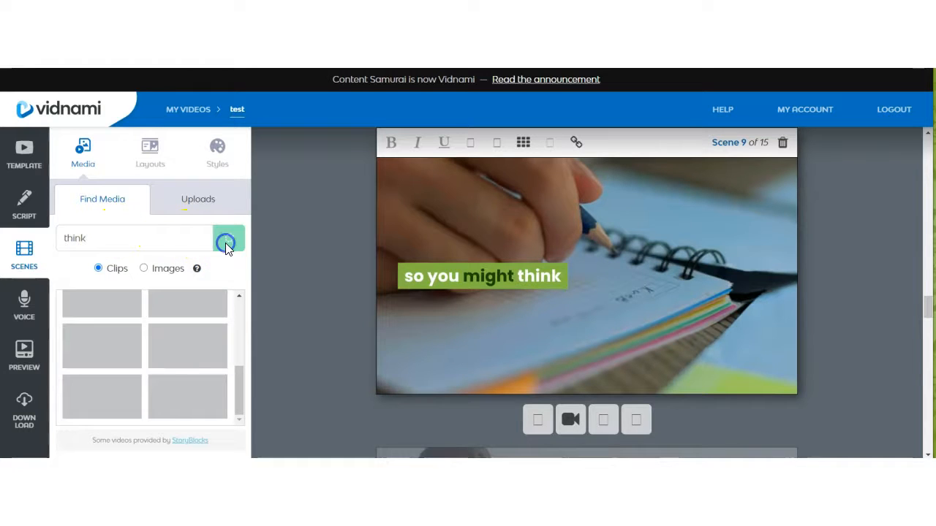
pyautogui.scroll(-1, 194, 307)
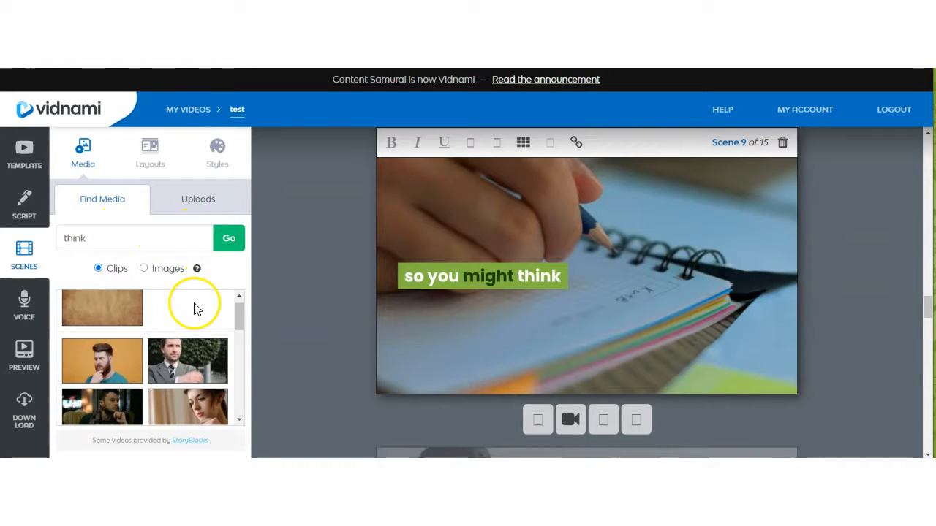
pyautogui.click(112, 362)
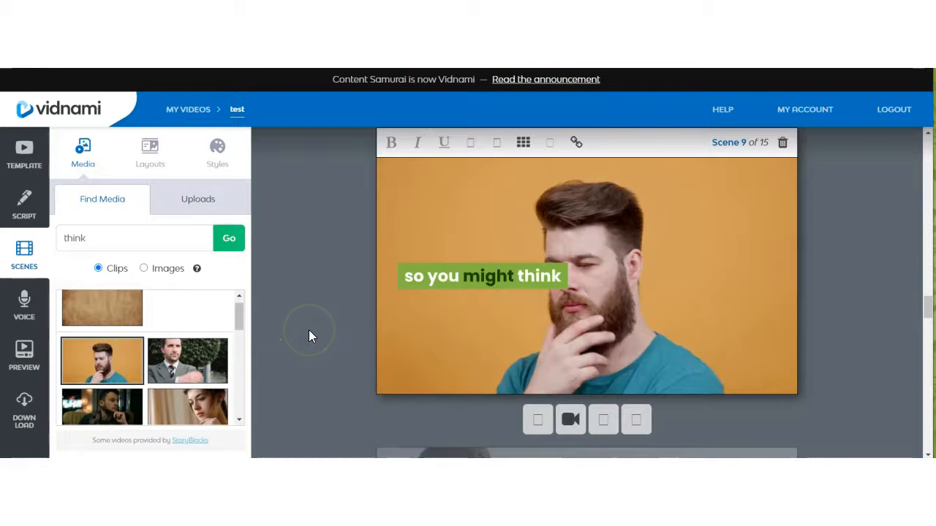
# Correct scene 10's text to read "they don't know what they're talking about,"
pyautogui.scroll(-2, 308, 330)
pyautogui.scroll(-2, 309, 336)
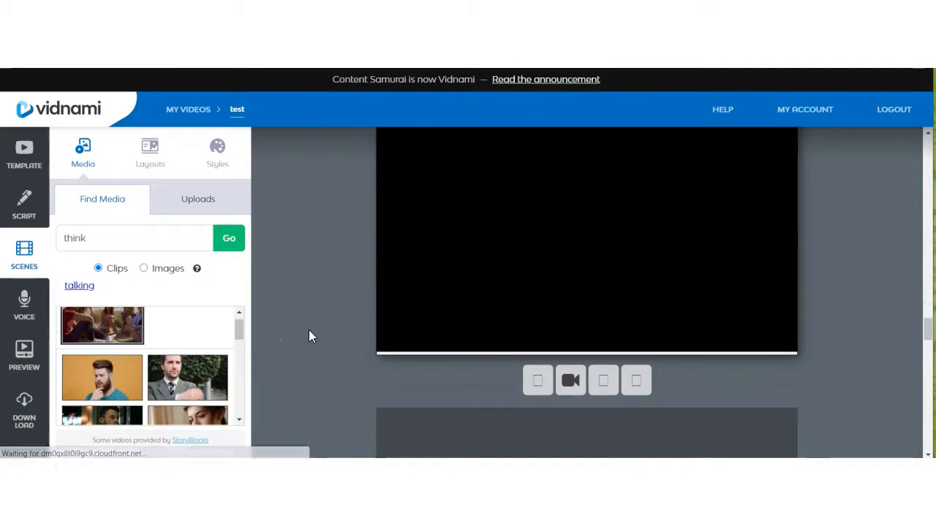
pyautogui.click(383, 307)
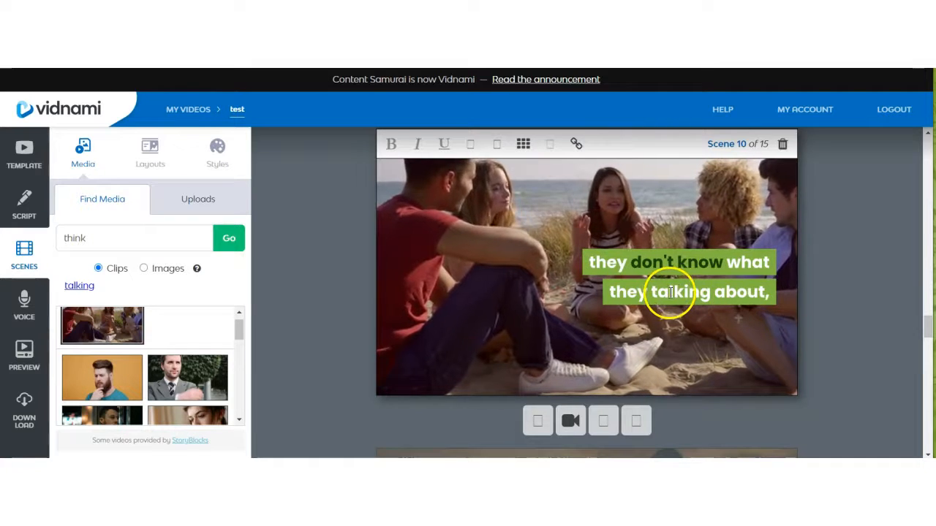
pyautogui.doubleClick(627, 292)
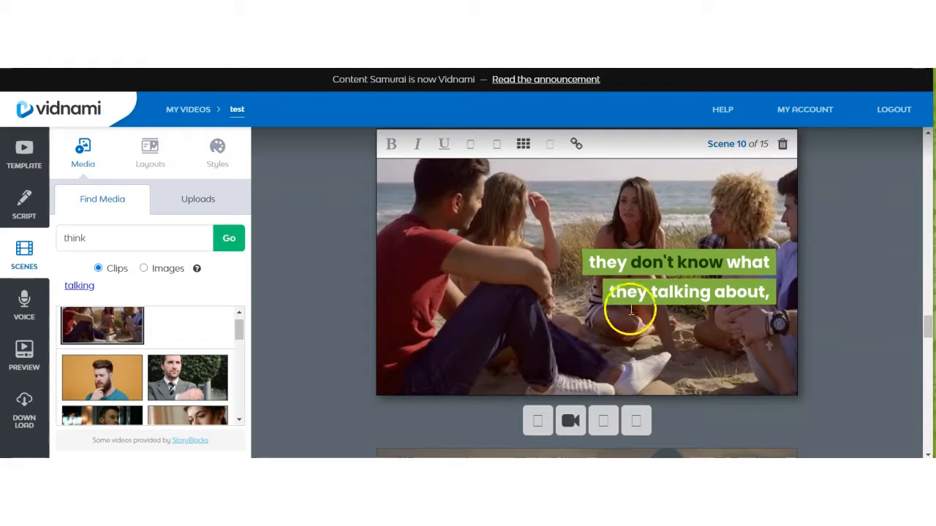
pyautogui.click(649, 291)
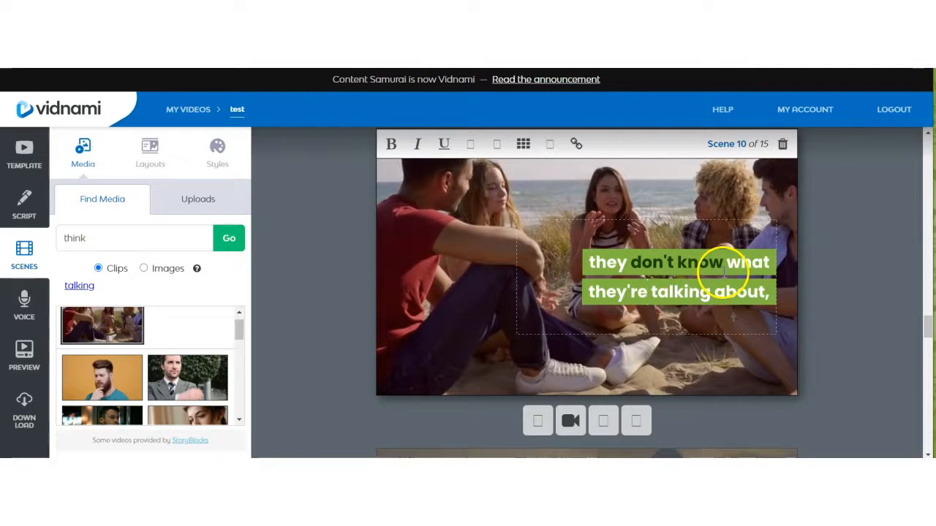
pyautogui.click(671, 352)
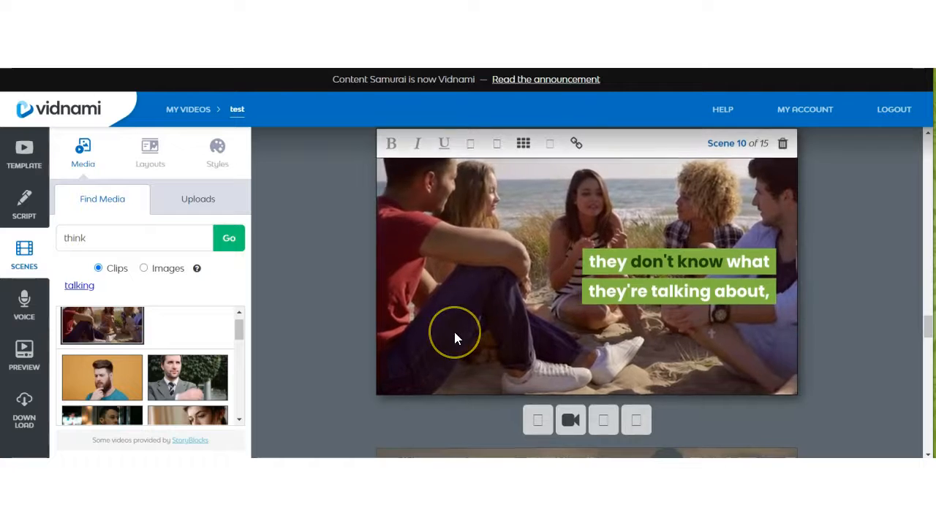
# Search for "responsive" clips and replace scene 13's brick-wall background with the woman working at a laptop
pyautogui.scroll(-5, 454, 336)
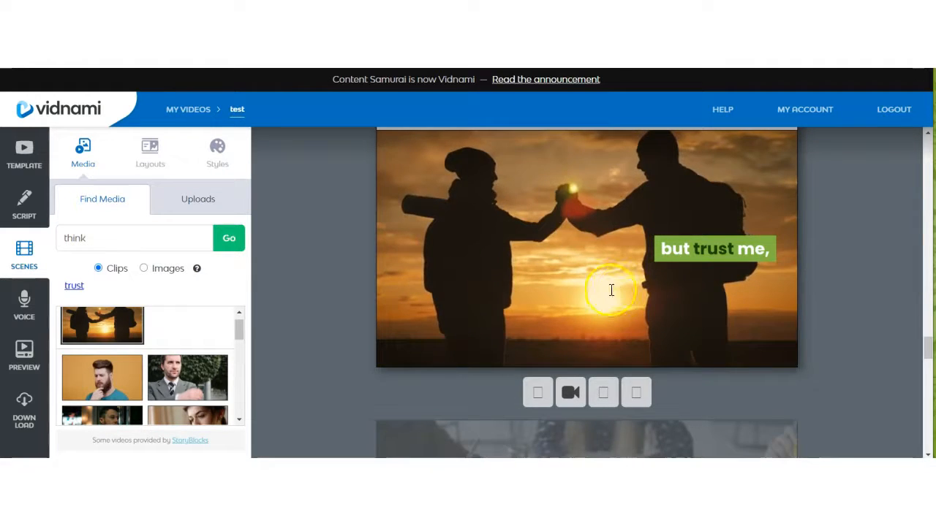
pyautogui.scroll(-5, 549, 283)
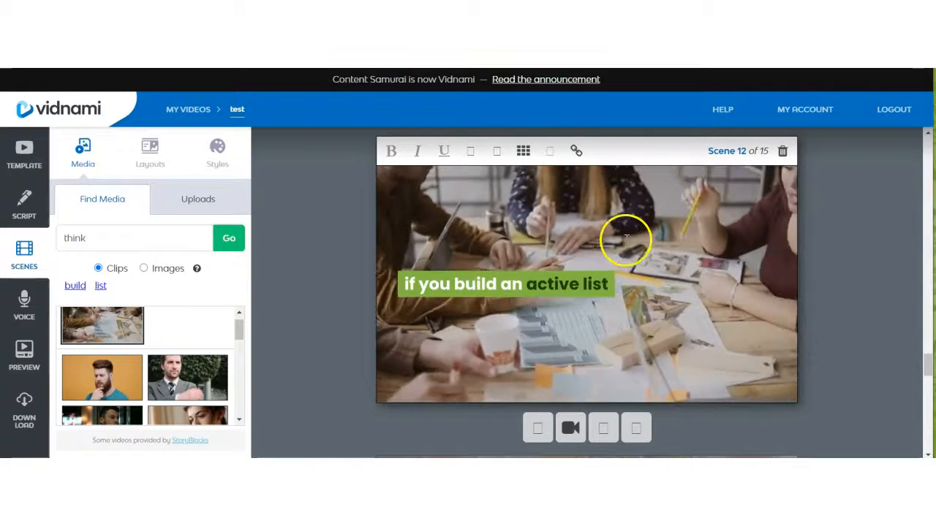
pyautogui.scroll(-5, 627, 241)
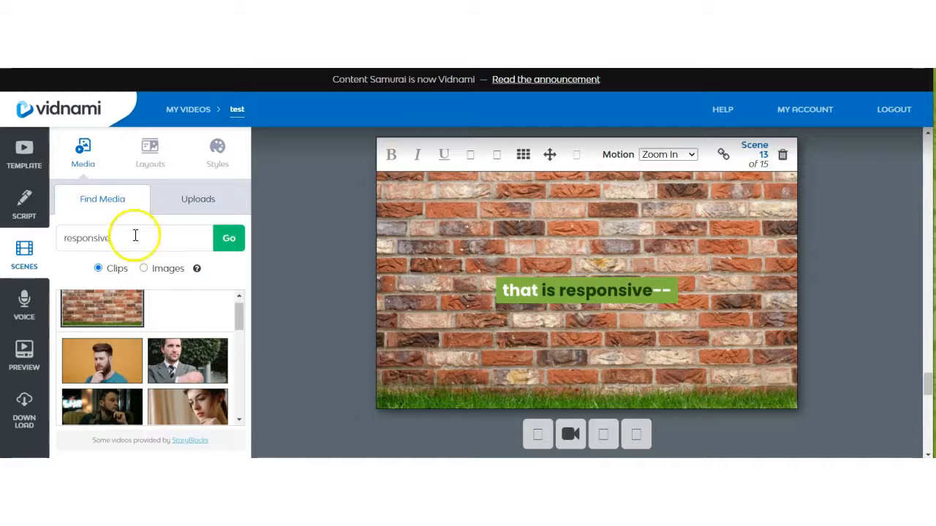
pyautogui.click(225, 247)
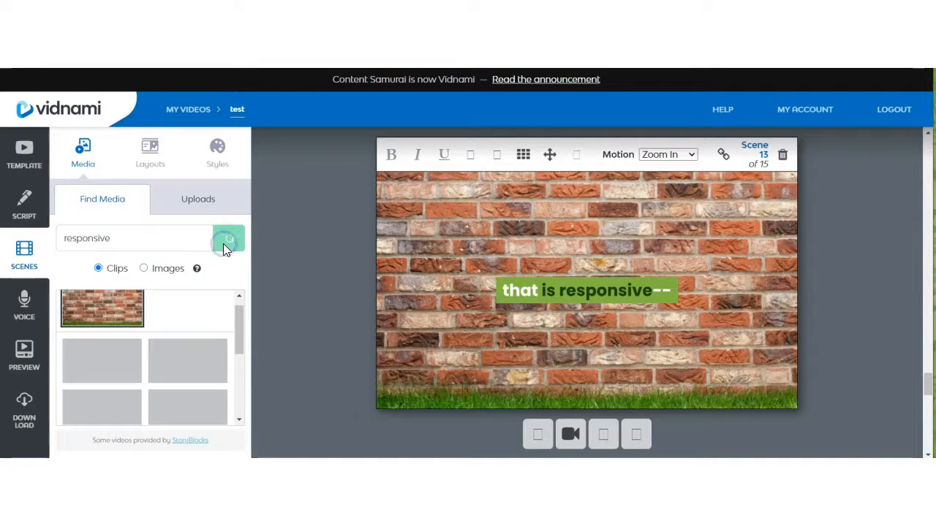
pyautogui.scroll(-5, 208, 311)
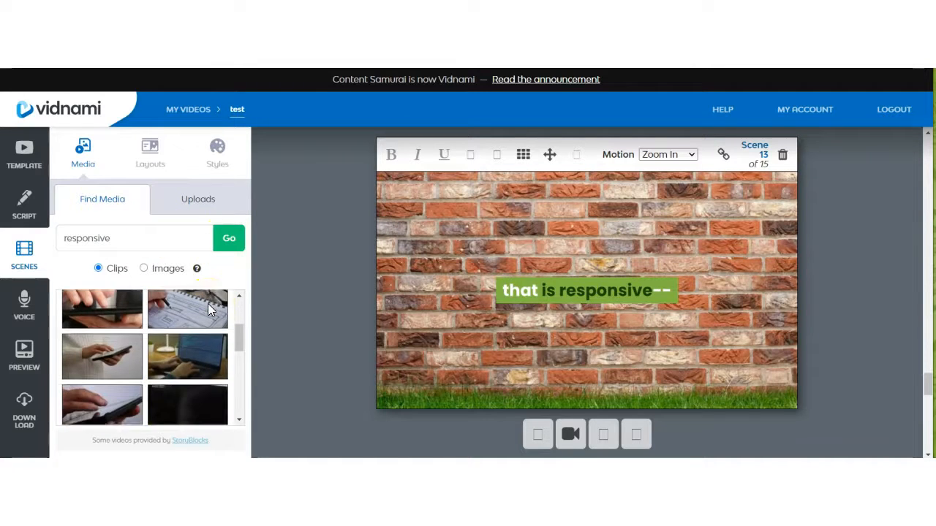
pyautogui.scroll(-6, 209, 311)
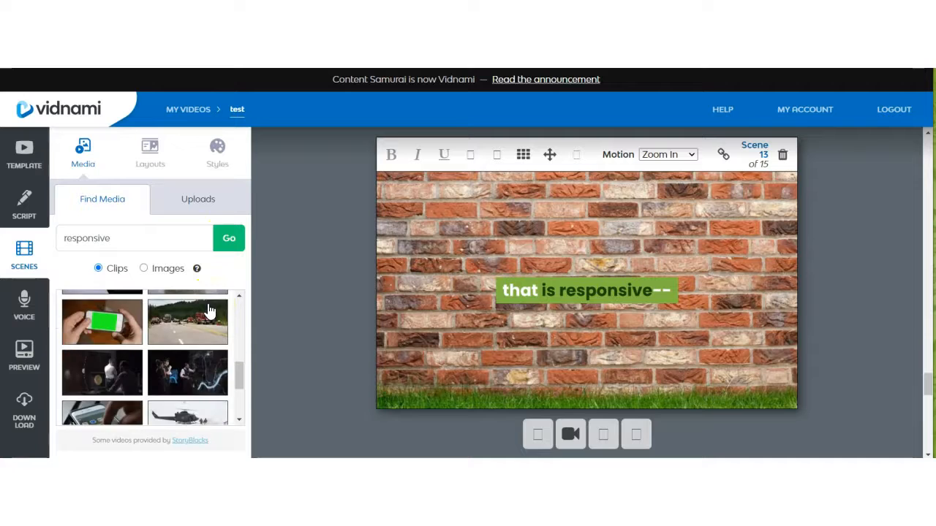
pyautogui.scroll(-5, 208, 310)
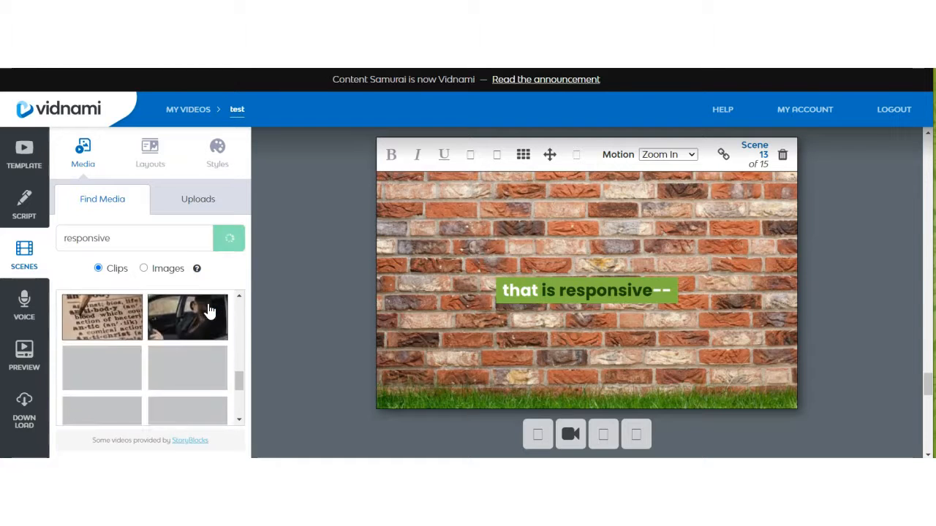
pyautogui.scroll(-2, 209, 311)
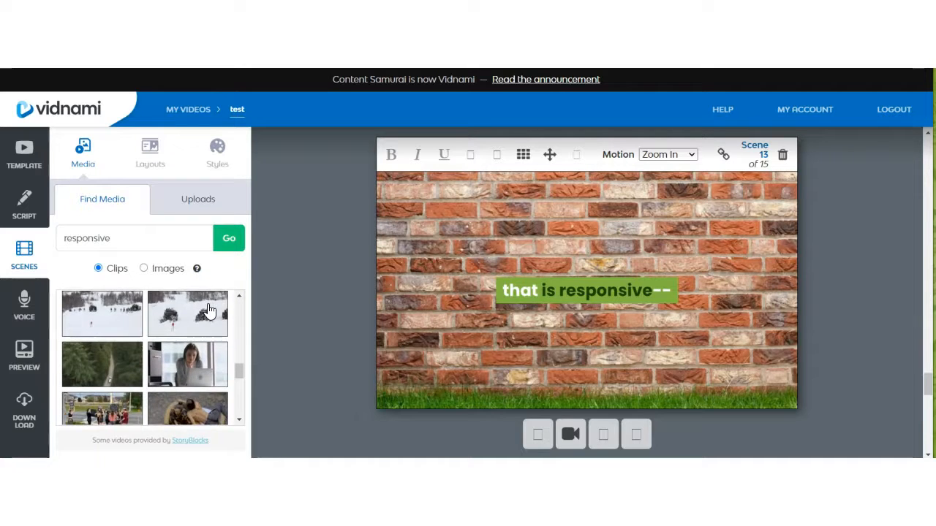
pyautogui.click(202, 332)
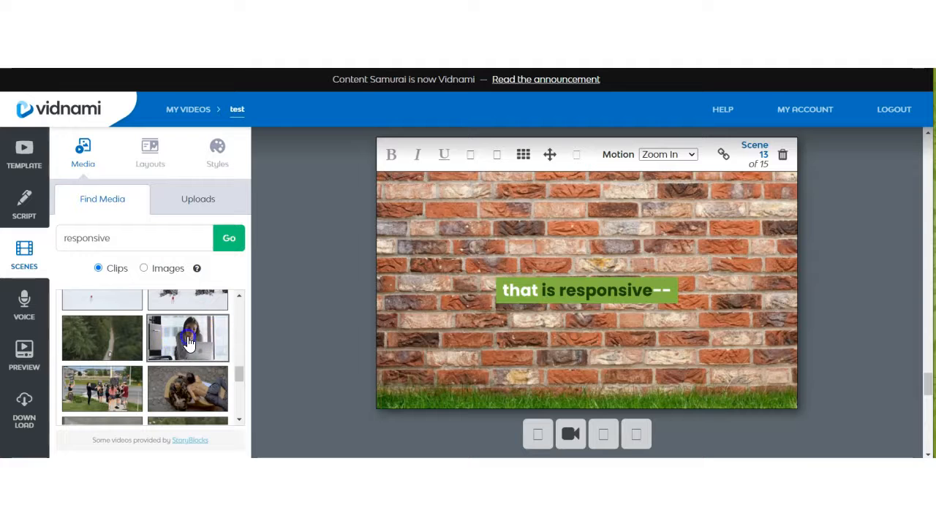
pyautogui.click(189, 340)
pyautogui.click(413, 307)
pyautogui.click(407, 337)
# Check the last two scenes and set the background music to None in the video preview
pyautogui.scroll(-3, 407, 338)
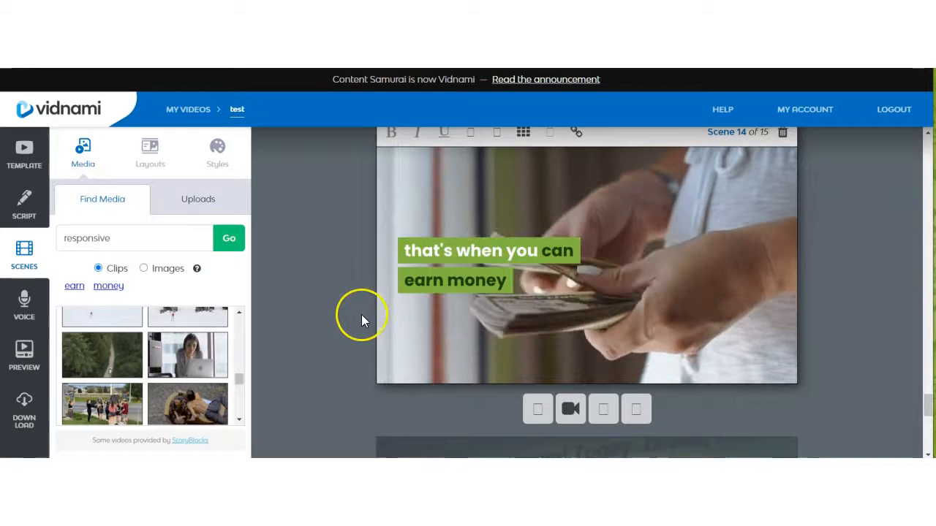
pyautogui.scroll(-5, 361, 315)
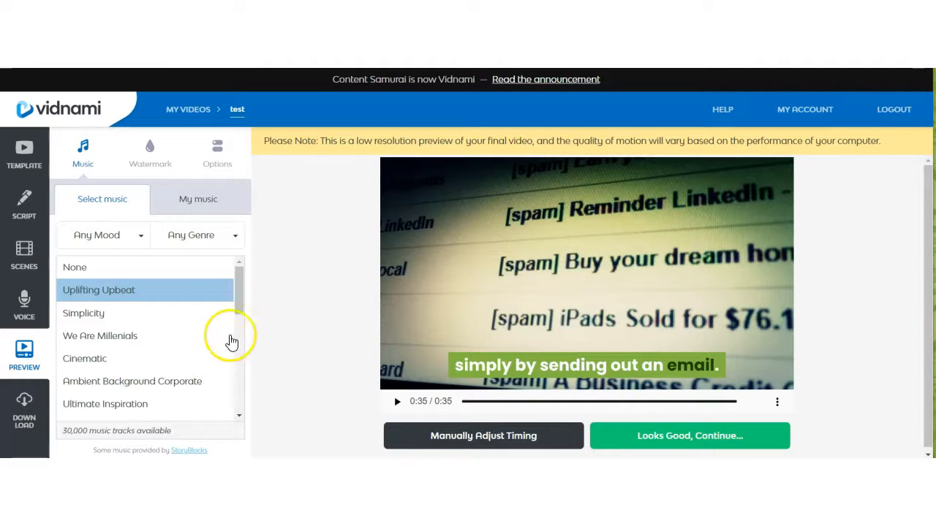
pyautogui.click(85, 269)
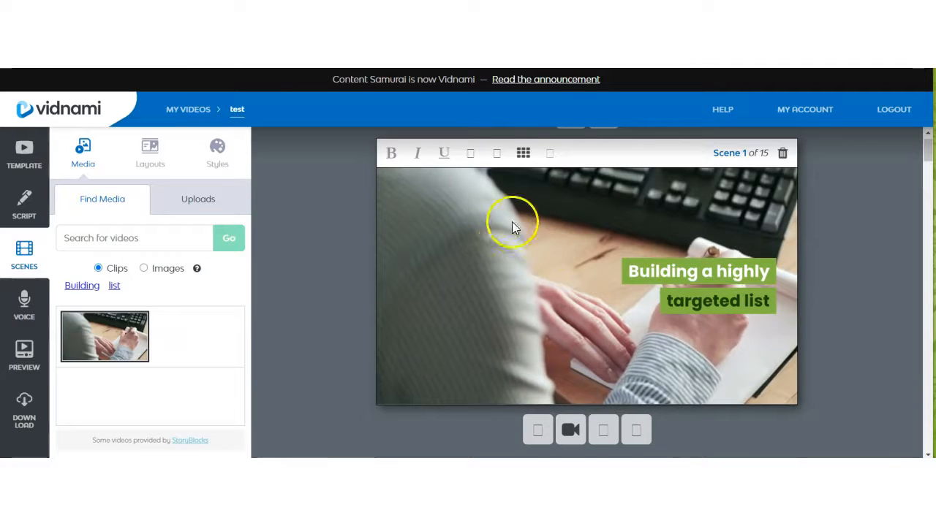
# Move the text of scene 1 and the scenes that follow to the bottom centre of the frame
pyautogui.click(524, 155)
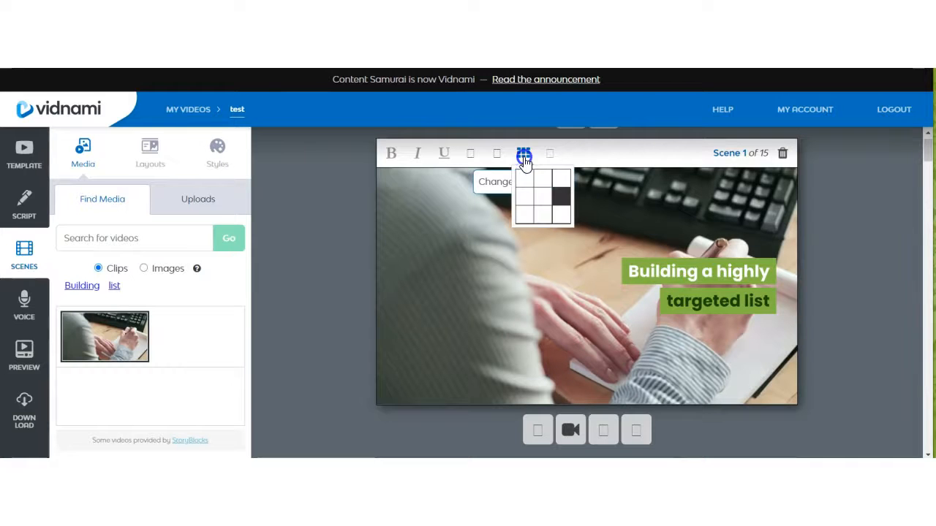
pyautogui.click(542, 213)
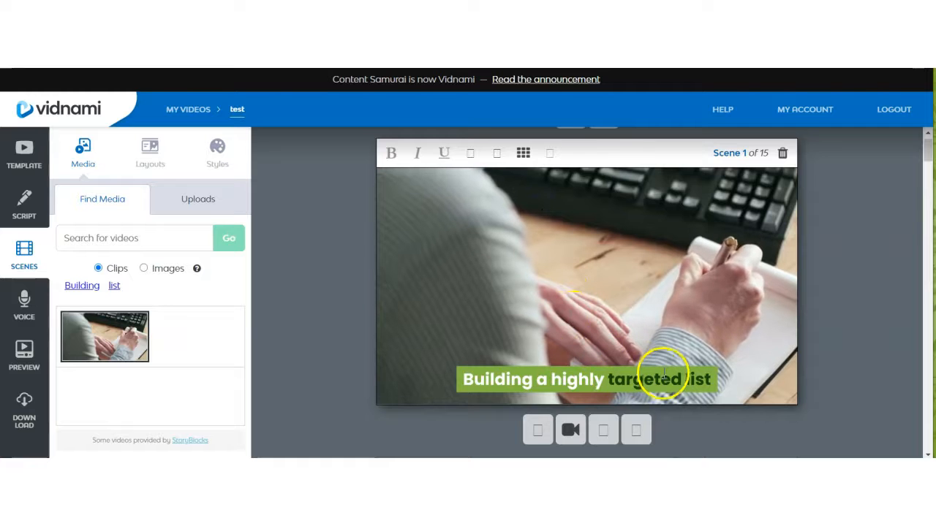
pyautogui.scroll(-3, 742, 340)
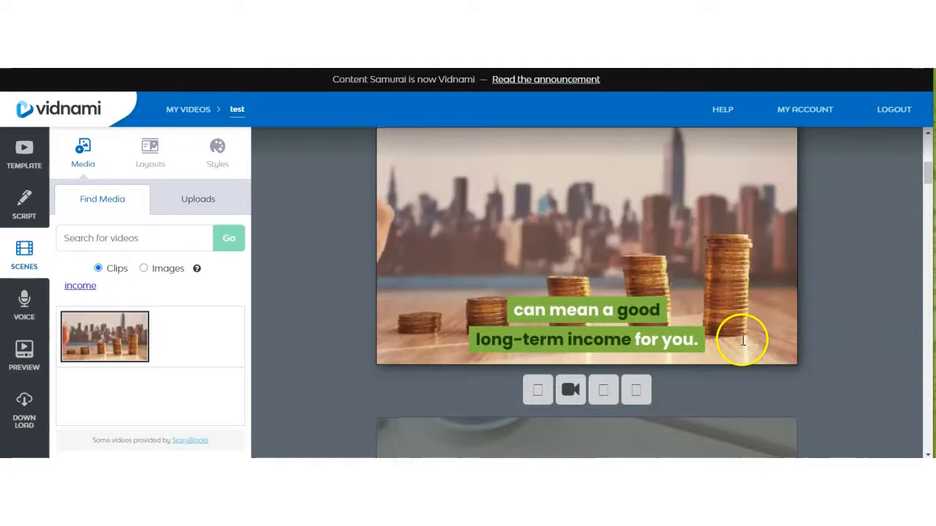
pyautogui.scroll(-3, 742, 340)
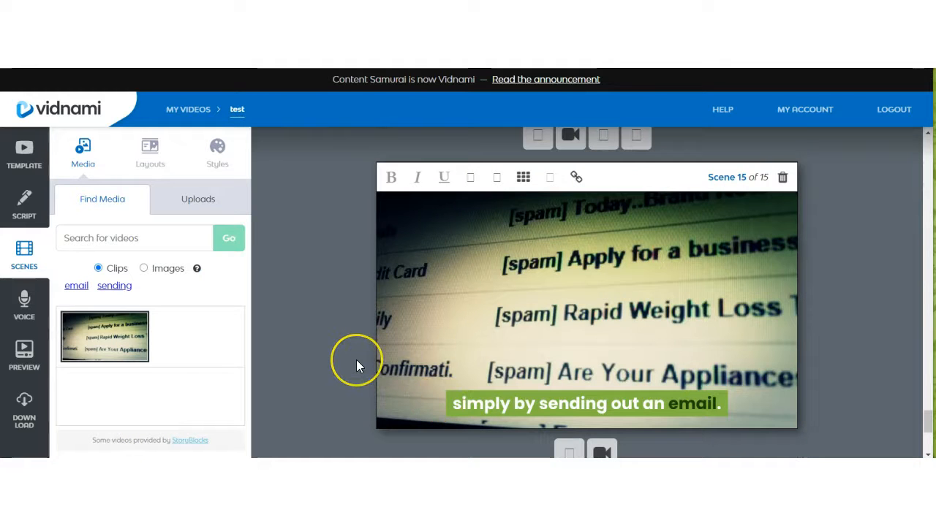
# Review all the scenes again from the first one, checking the position of each scene's text
pyautogui.scroll(10, 357, 359)
pyautogui.scroll(5, 356, 360)
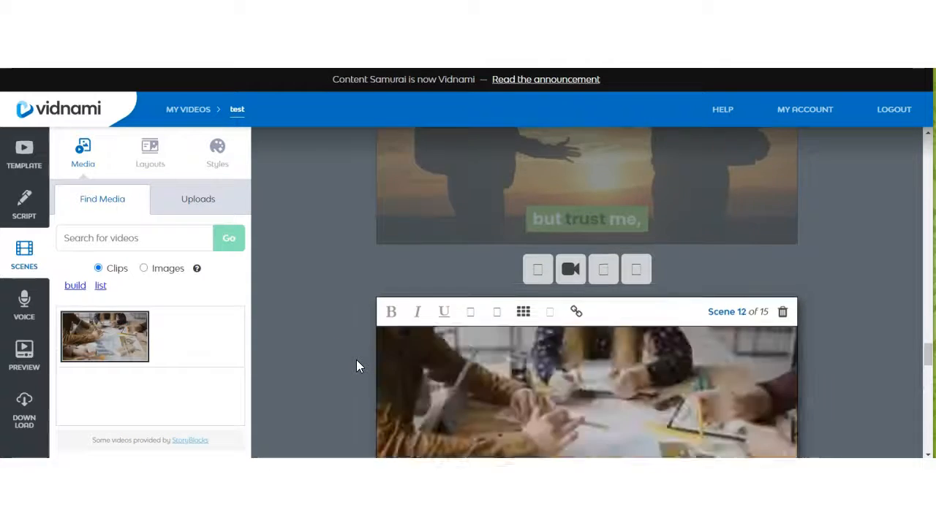
pyautogui.click(752, 306)
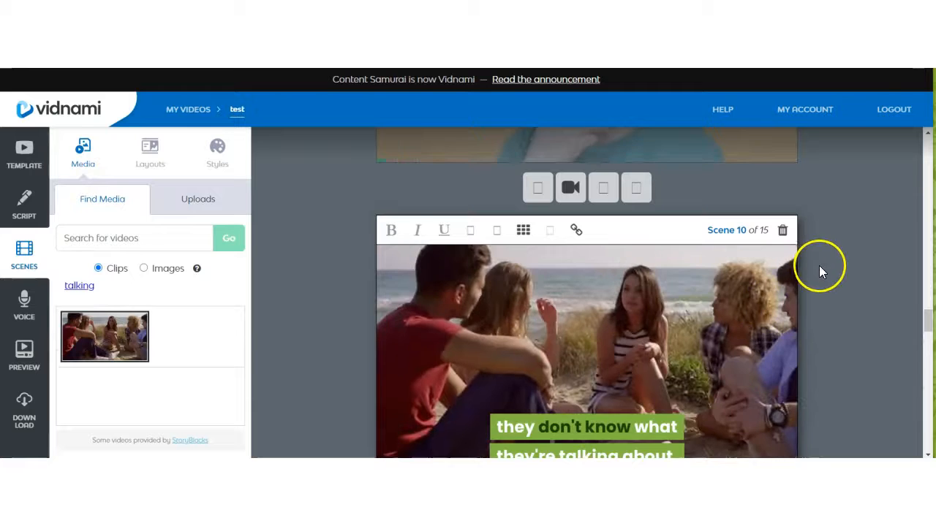
pyautogui.scroll(8, 819, 269)
pyautogui.scroll(3, 819, 269)
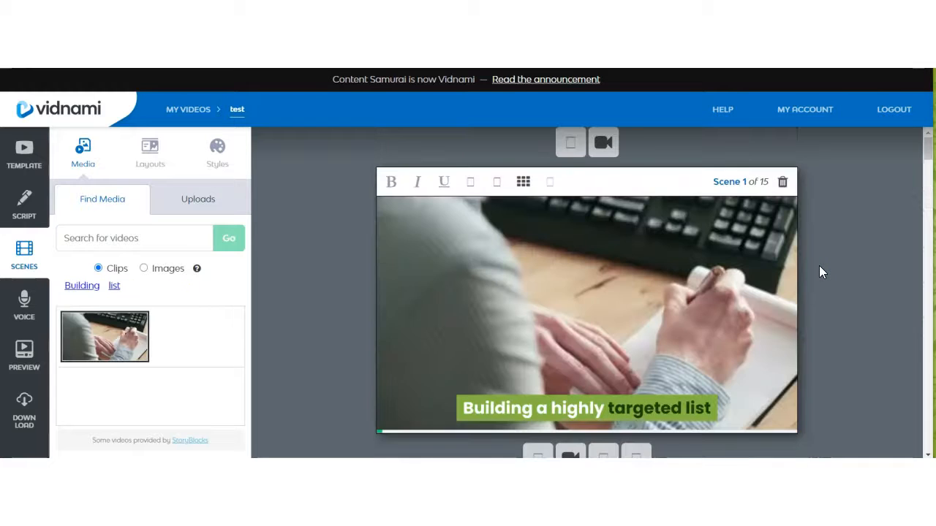
pyautogui.scroll(-2, 819, 269)
pyautogui.scroll(-4, 820, 267)
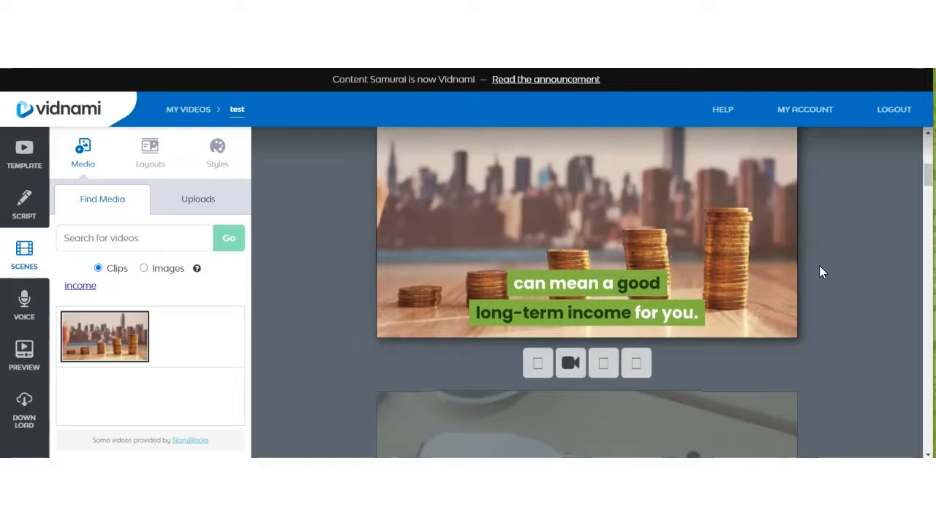
pyautogui.scroll(-3, 819, 265)
pyautogui.click(761, 303)
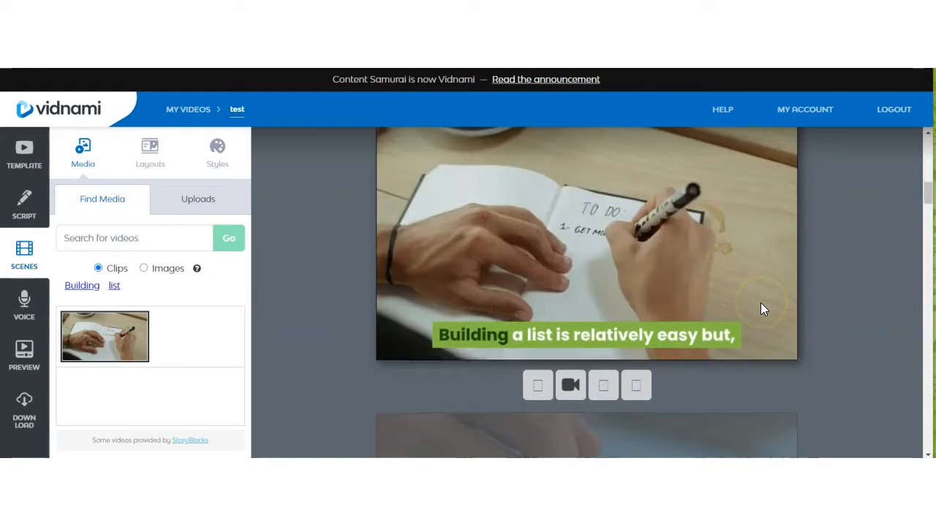
pyautogui.scroll(-3, 761, 305)
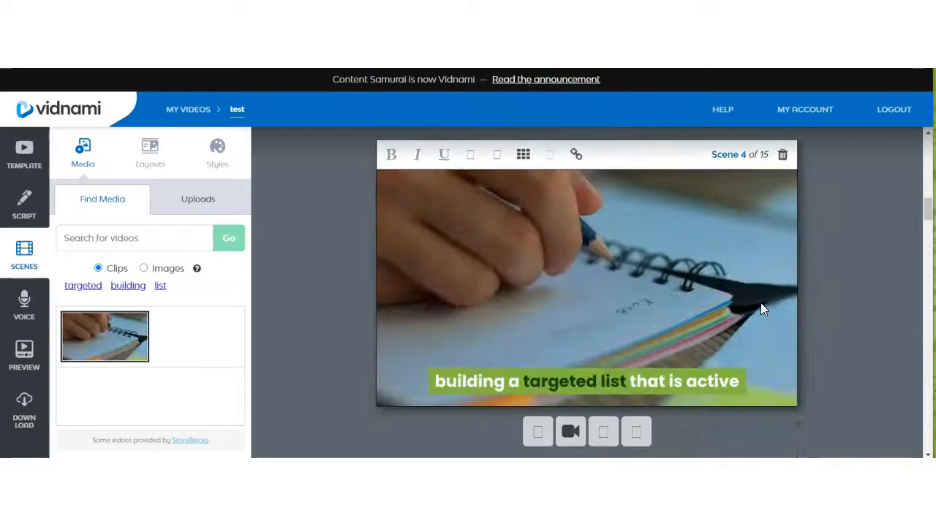
pyautogui.scroll(-3, 761, 310)
pyautogui.scroll(-3, 761, 303)
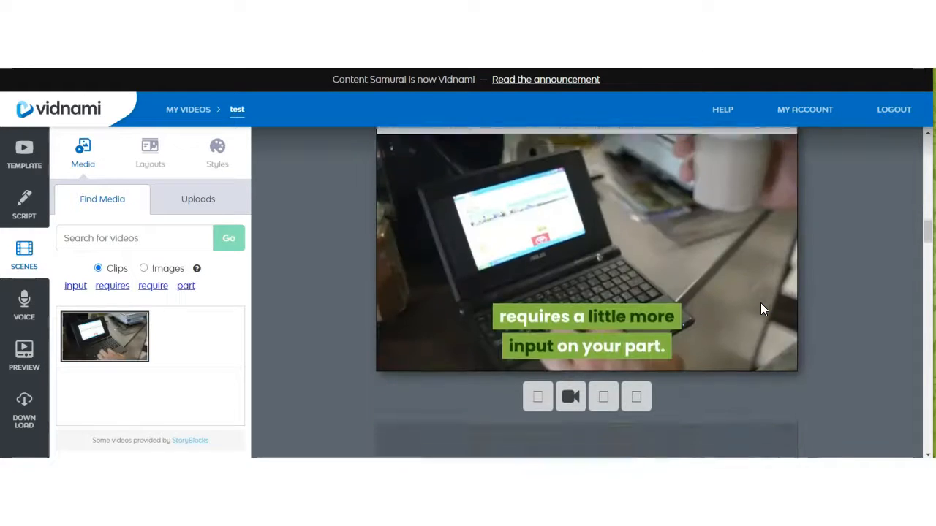
pyautogui.scroll(-3, 760, 304)
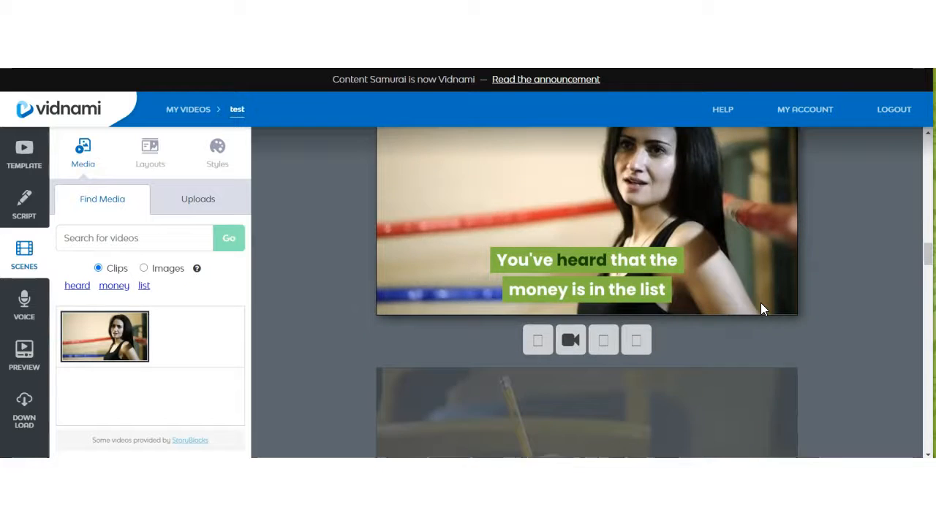
pyautogui.scroll(-5, 760, 305)
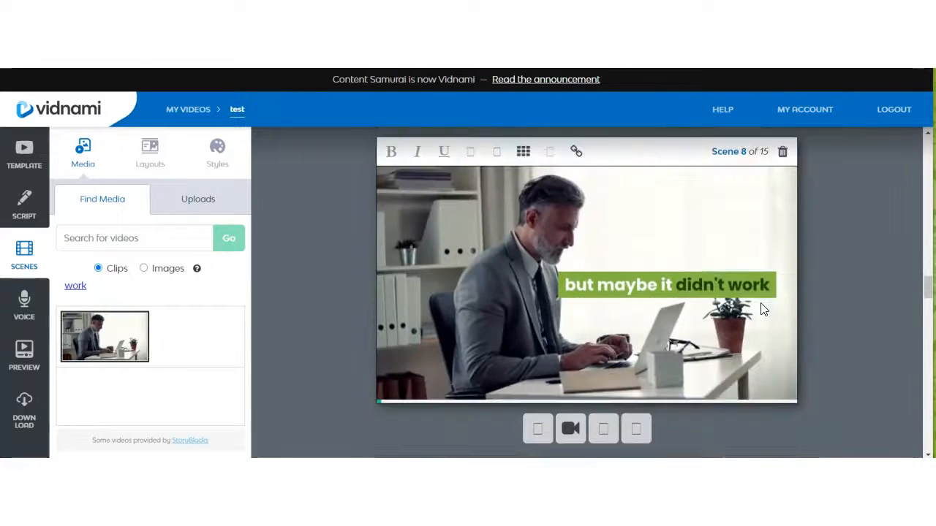
pyautogui.scroll(-6, 761, 304)
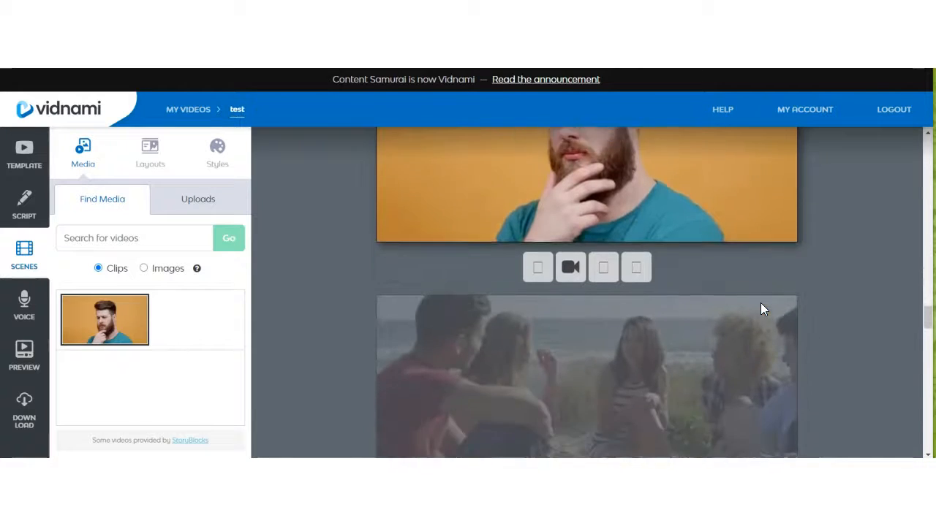
pyautogui.scroll(-6, 760, 304)
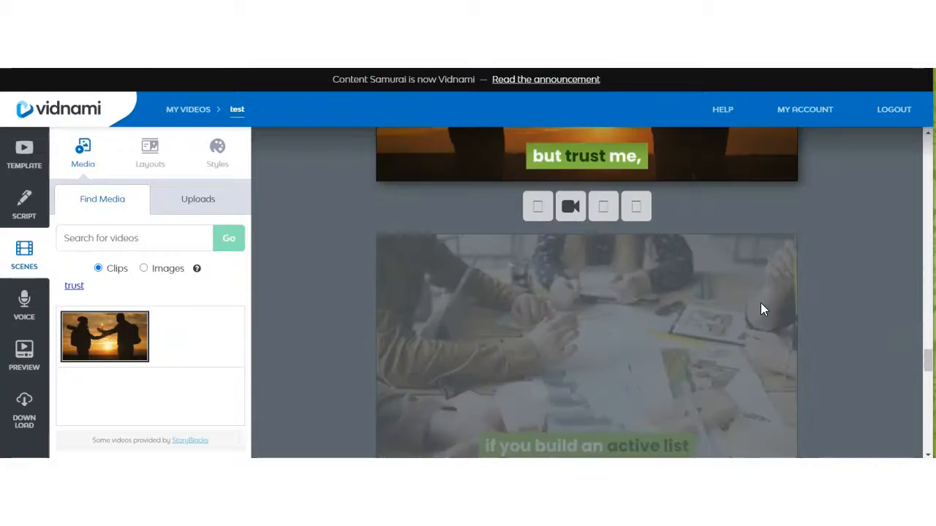
pyautogui.scroll(-8, 761, 303)
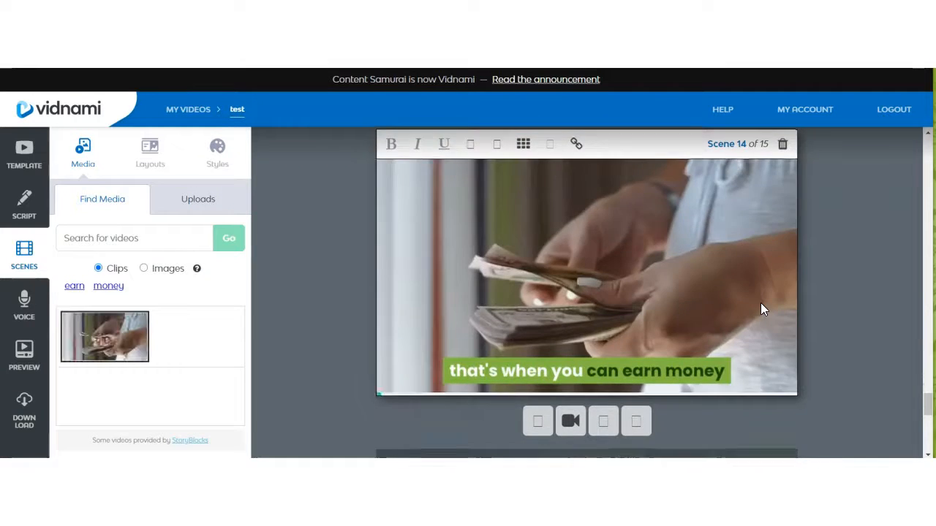
# Continue to the voice track with Auto-voice and view the available automated voice styles
pyautogui.scroll(-3, 760, 307)
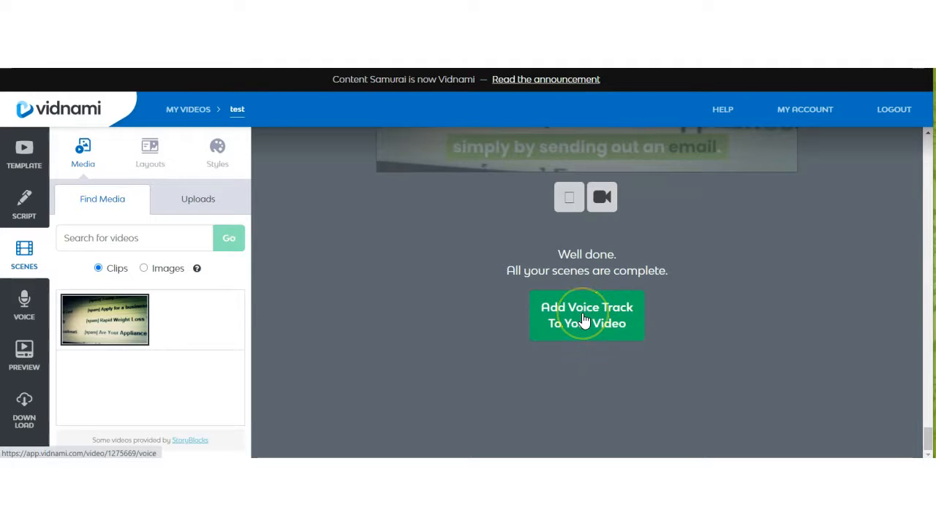
pyautogui.click(584, 319)
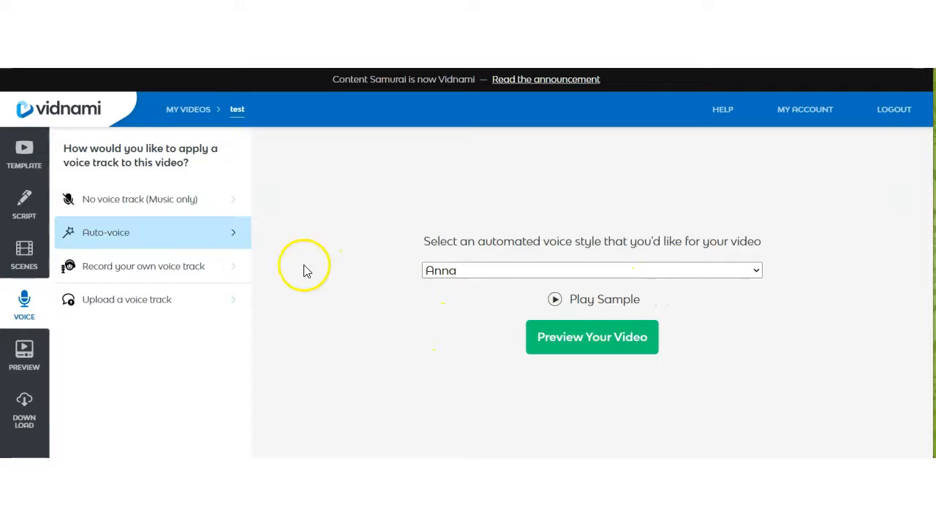
pyautogui.click(757, 272)
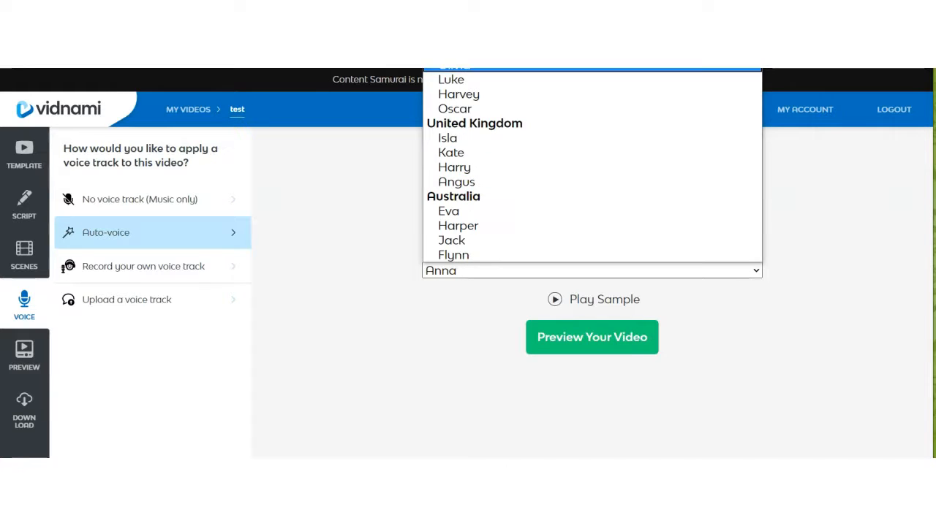
pyautogui.click(290, 349)
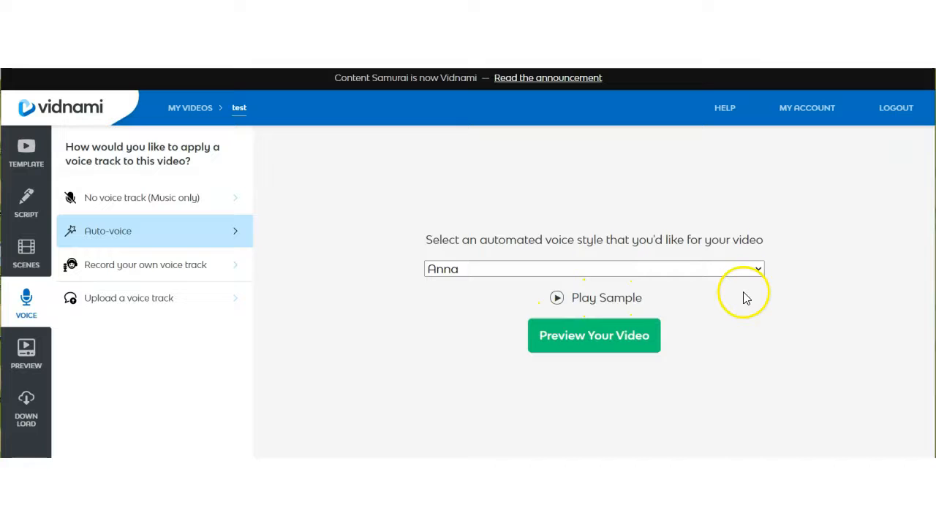
# Set the automated voice style to Harvey and preview the video
pyautogui.click(759, 269)
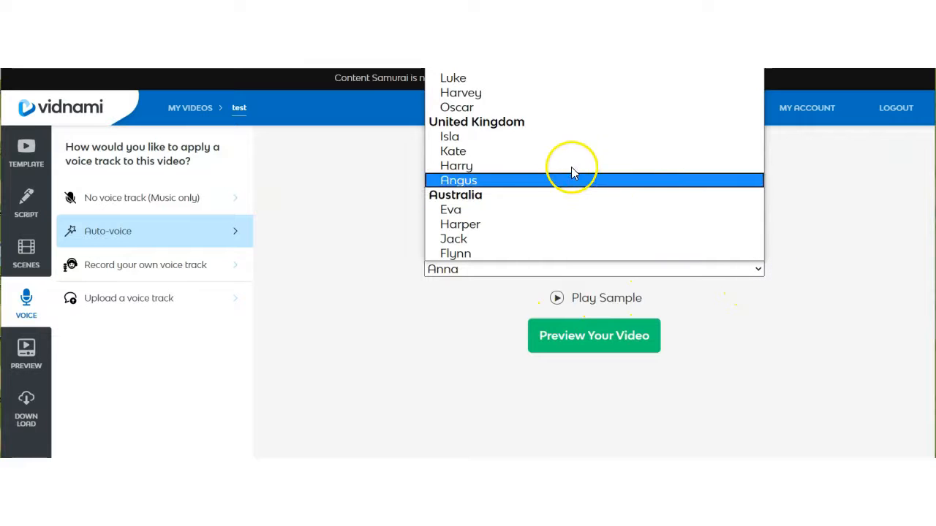
pyautogui.click(558, 95)
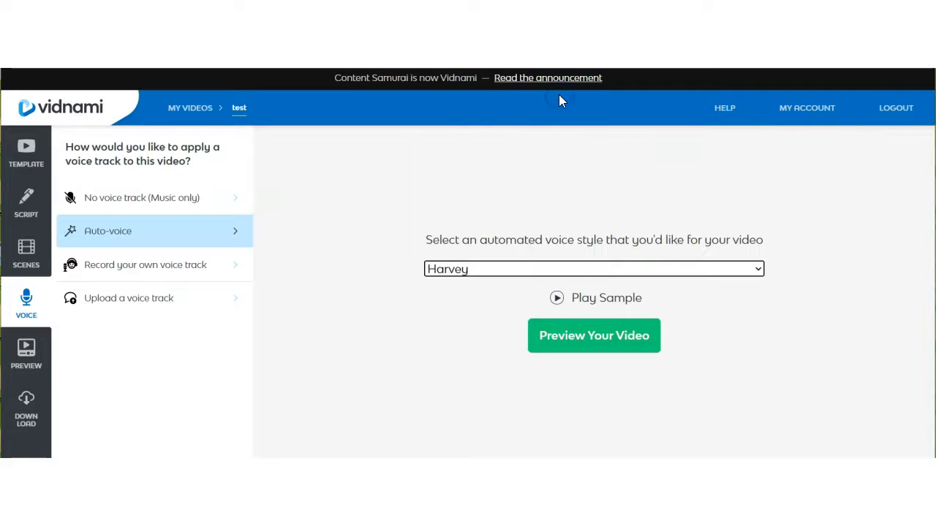
pyautogui.click(533, 337)
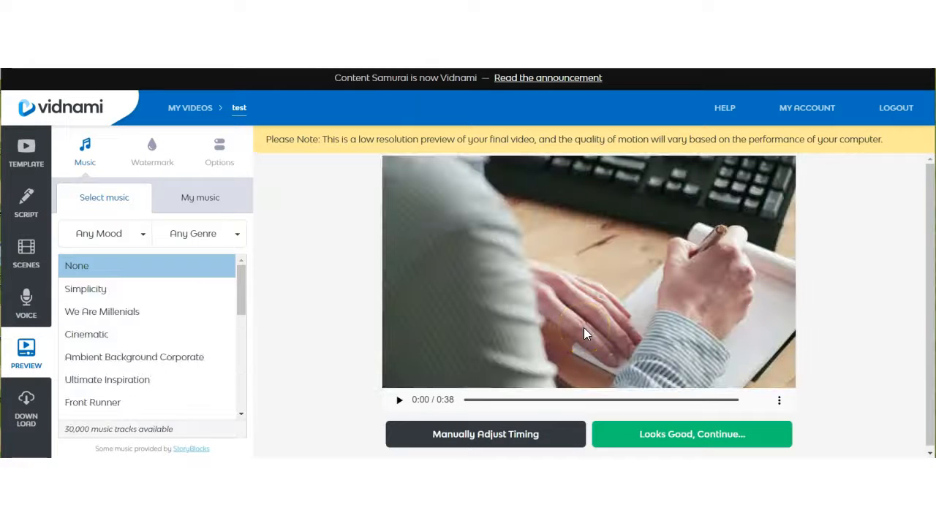
# Check the playback of the video preview, and generate and download the video in High Definition (720p)
pyautogui.click(401, 400)
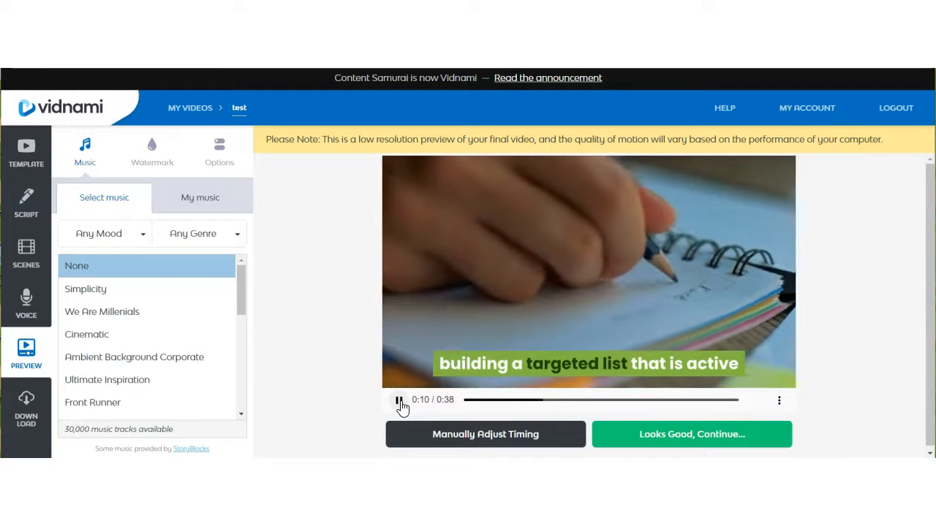
pyautogui.click(400, 401)
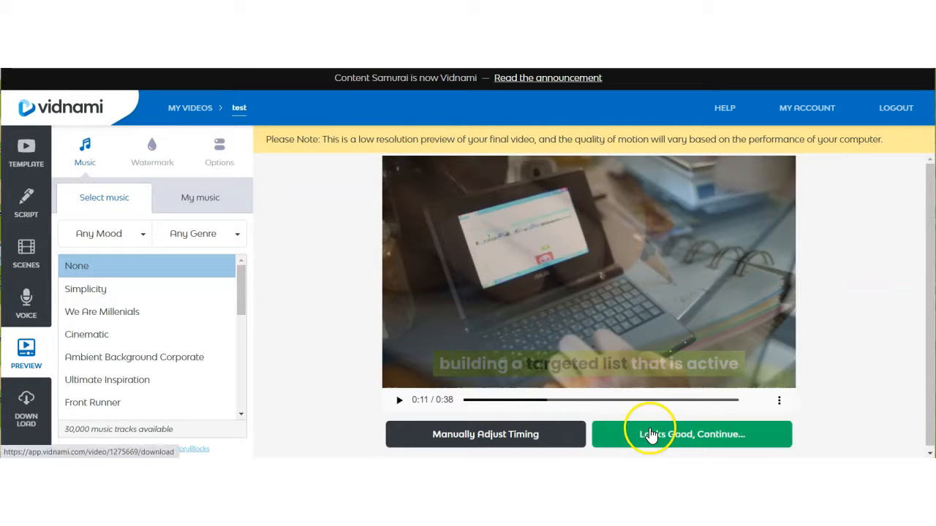
pyautogui.click(693, 436)
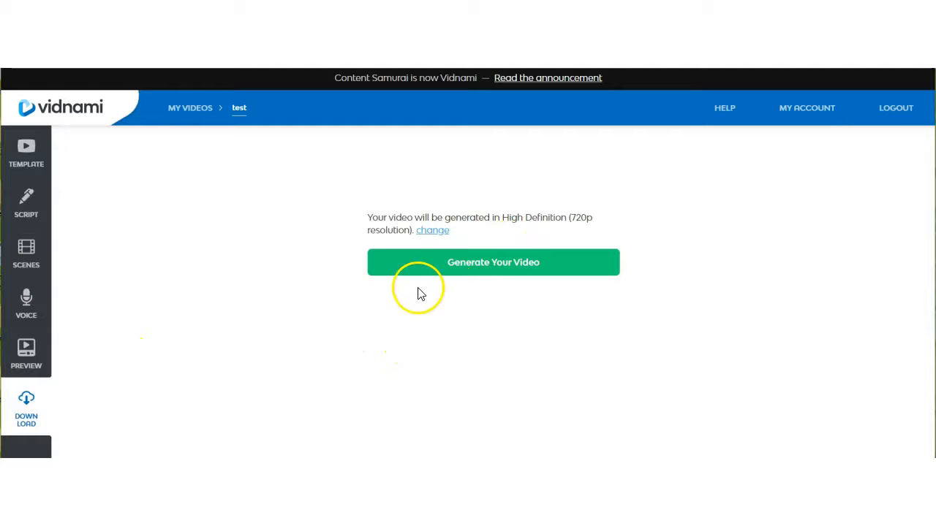
pyautogui.click(508, 267)
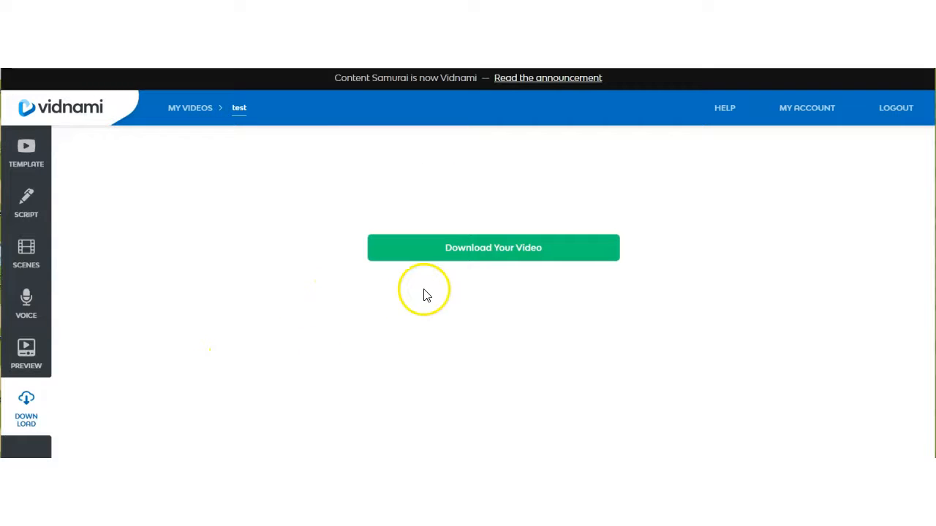
pyautogui.click(498, 255)
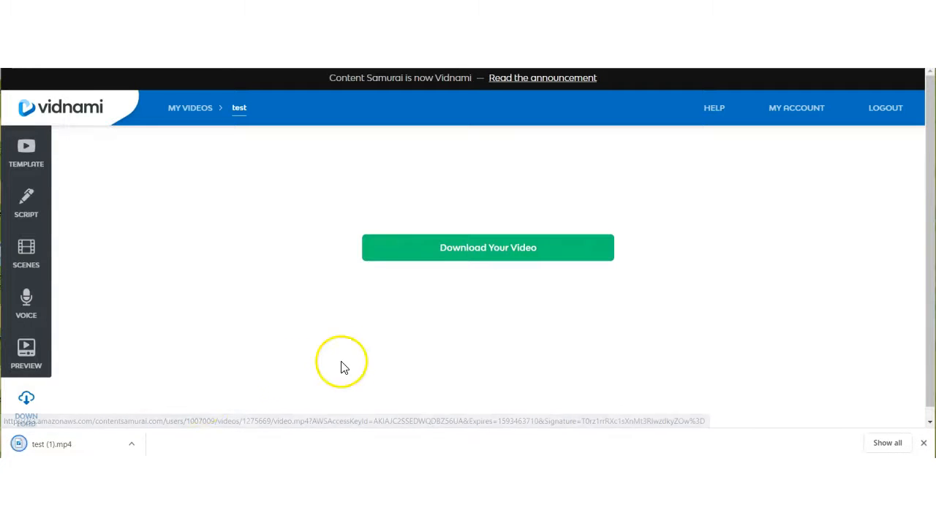
# Play the downloaded file test (1).mp4 through to its end and close the player
pyautogui.click(67, 446)
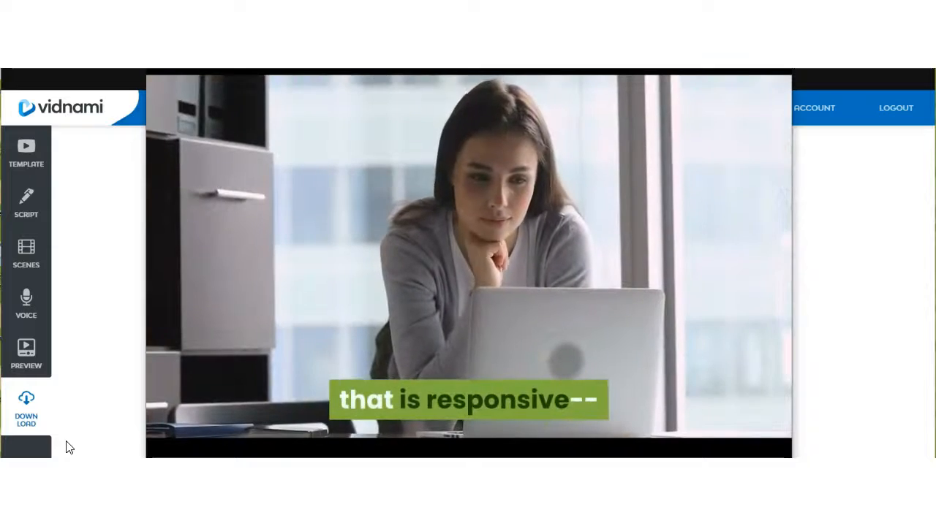
pyautogui.click(60, 446)
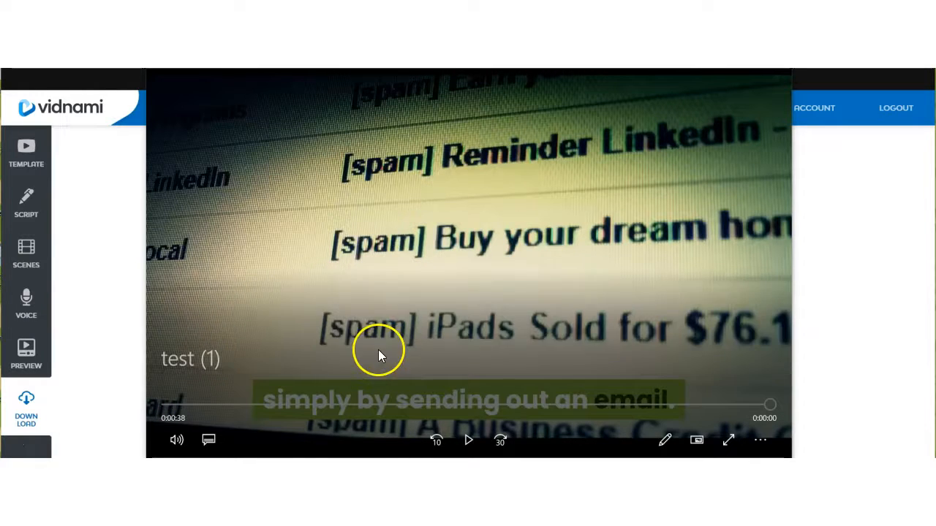
pyautogui.click(778, 68)
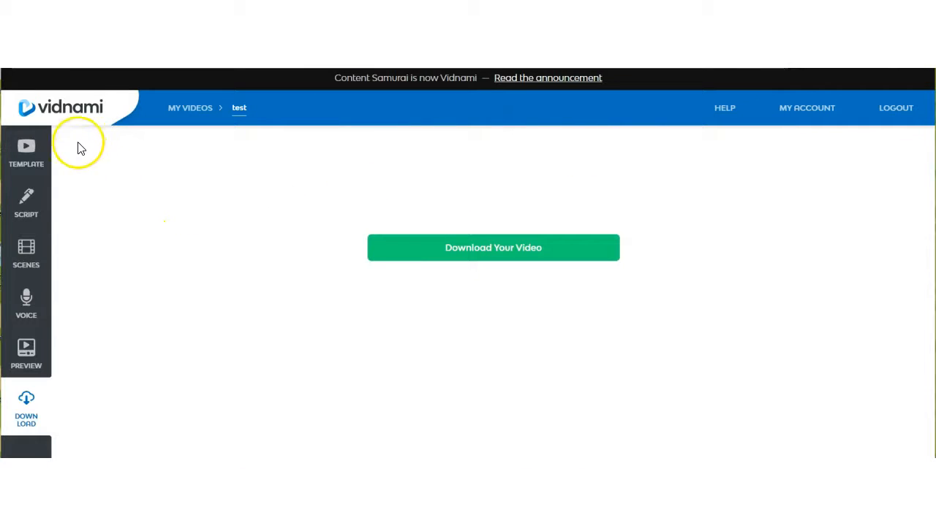
# Reopen the video "test" from the video list for editing and switch its voice track to recording your own
pyautogui.click(188, 116)
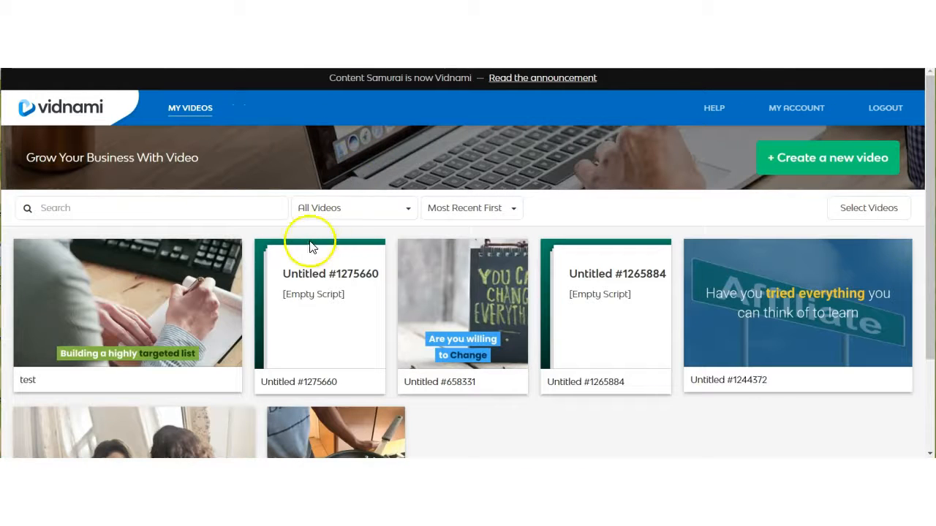
pyautogui.moveTo(213, 267)
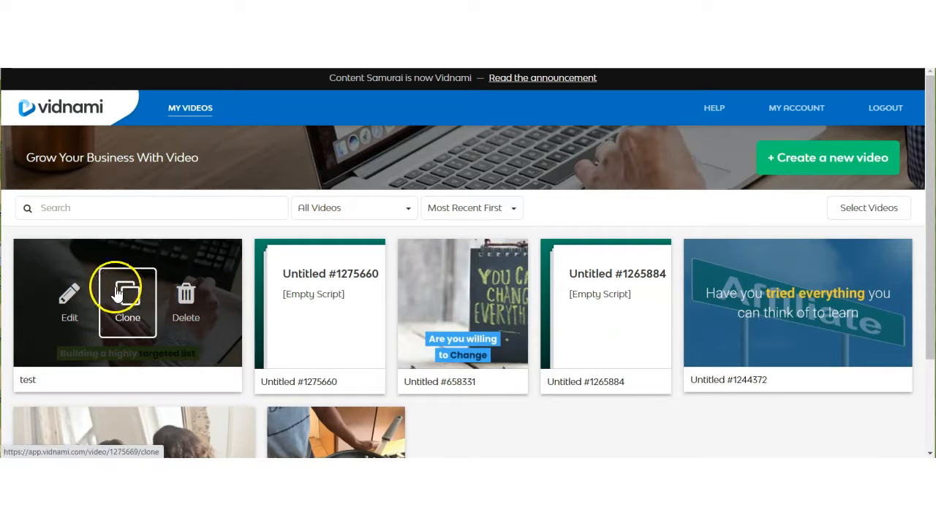
pyautogui.click(72, 302)
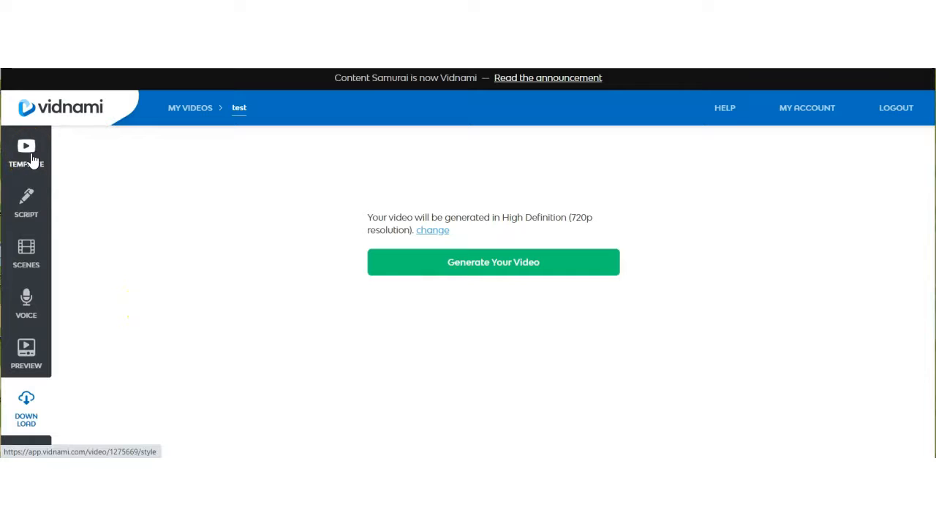
pyautogui.click(31, 307)
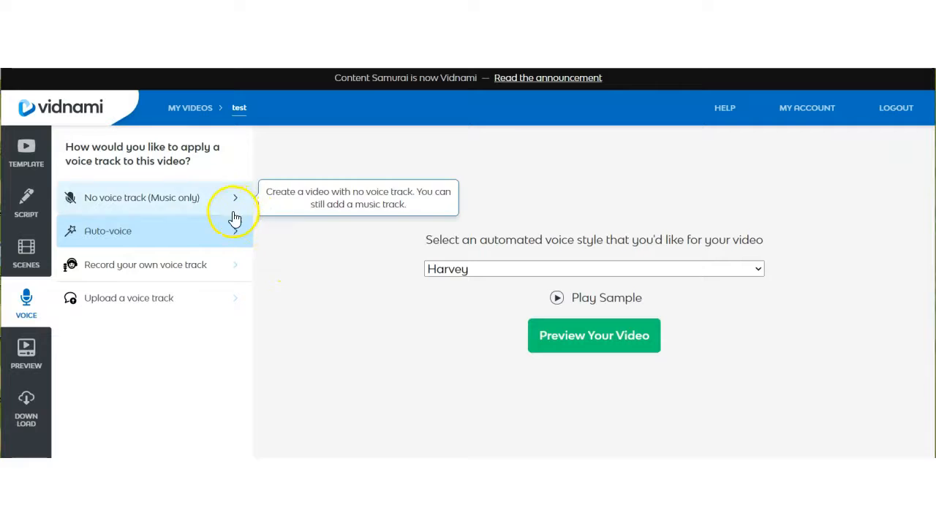
pyautogui.click(174, 267)
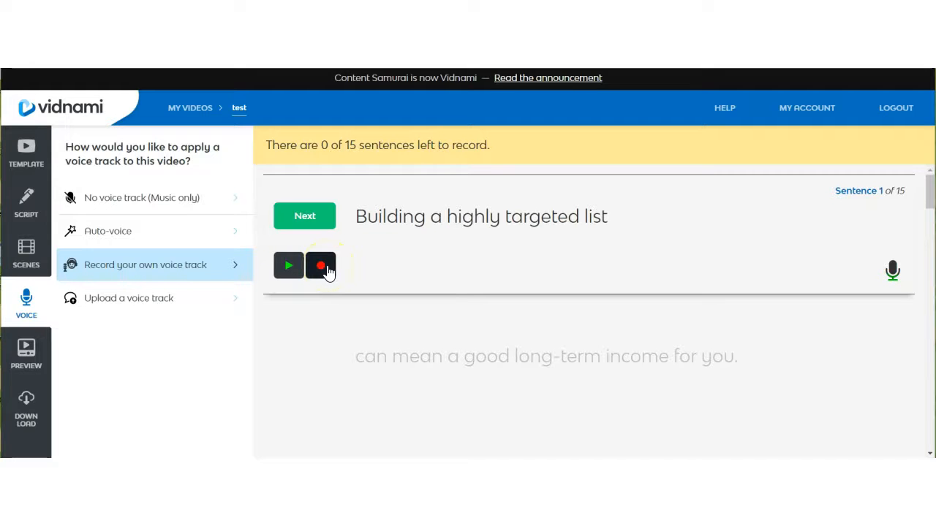
# Record the voice for sentence 1, "Building a highly targeted list", and advance to sentence 2
pyautogui.click(322, 267)
pyautogui.click(304, 216)
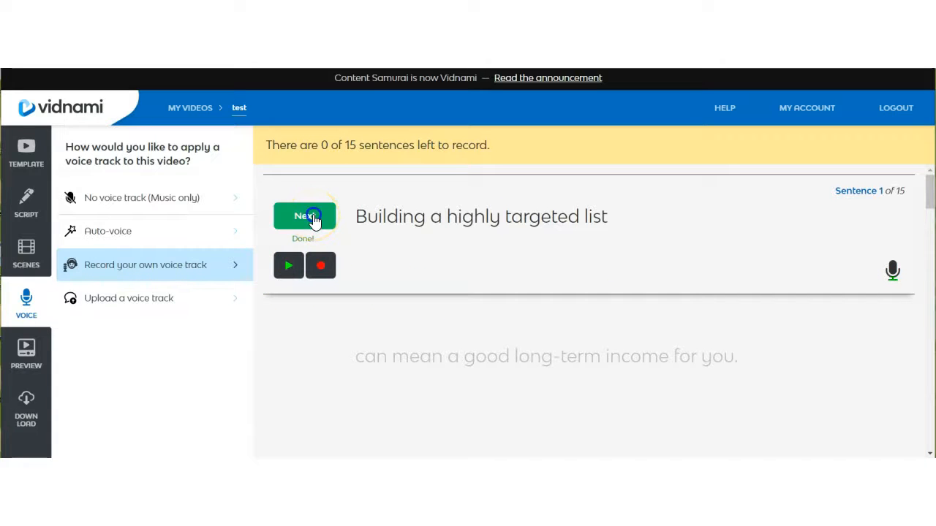
pyautogui.click(313, 219)
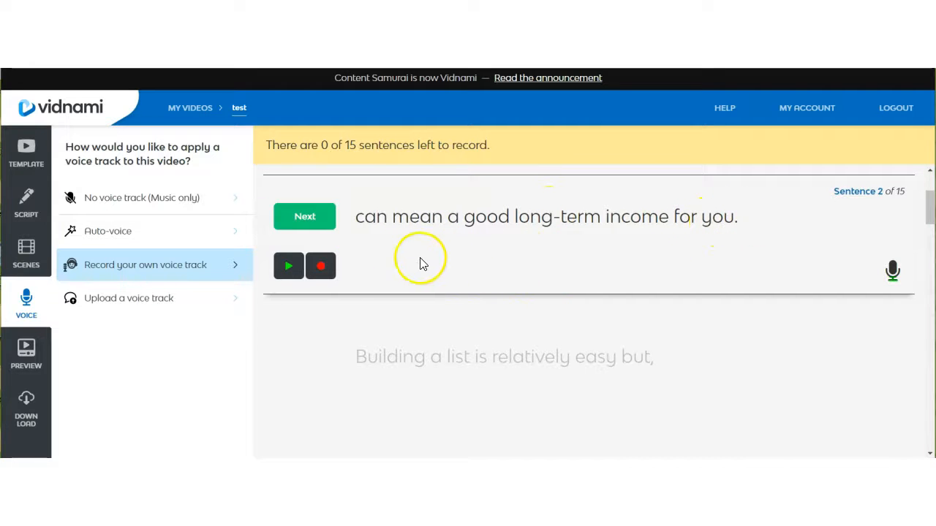
# Record the voice for sentence 2, retake that recording, and continue through the remaining sentences up to sentence 15
pyautogui.click(322, 268)
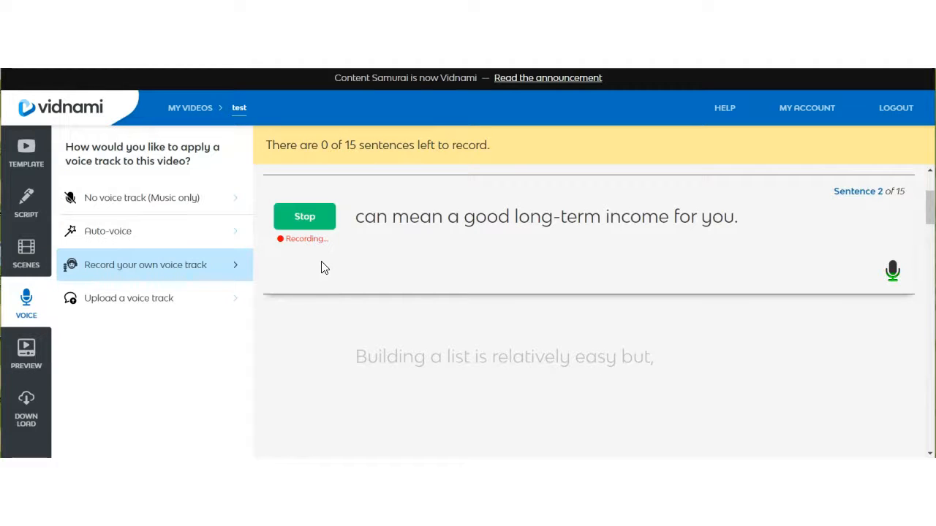
pyautogui.click(307, 223)
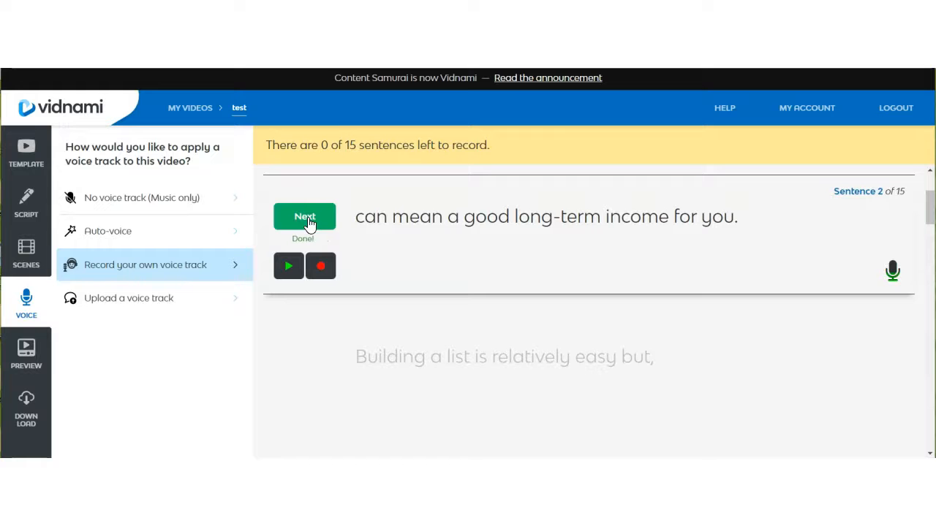
pyautogui.click(320, 268)
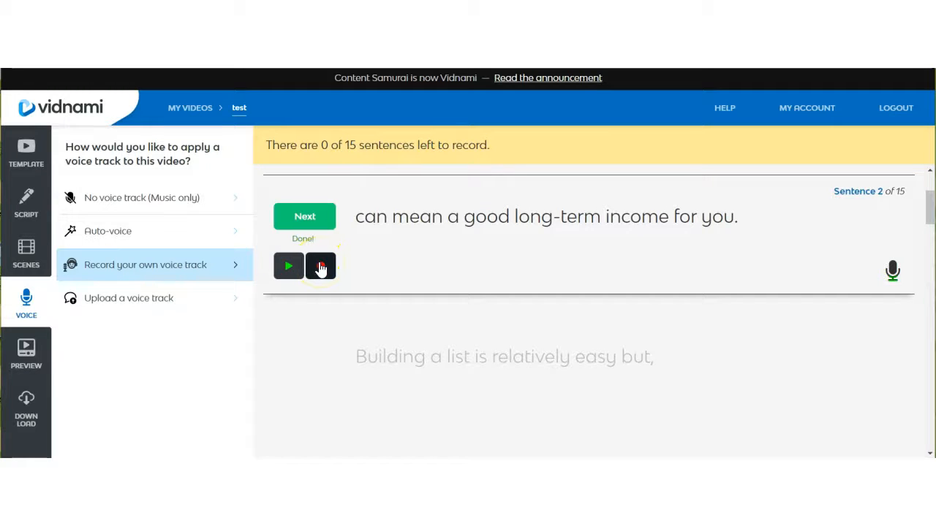
pyautogui.click(320, 268)
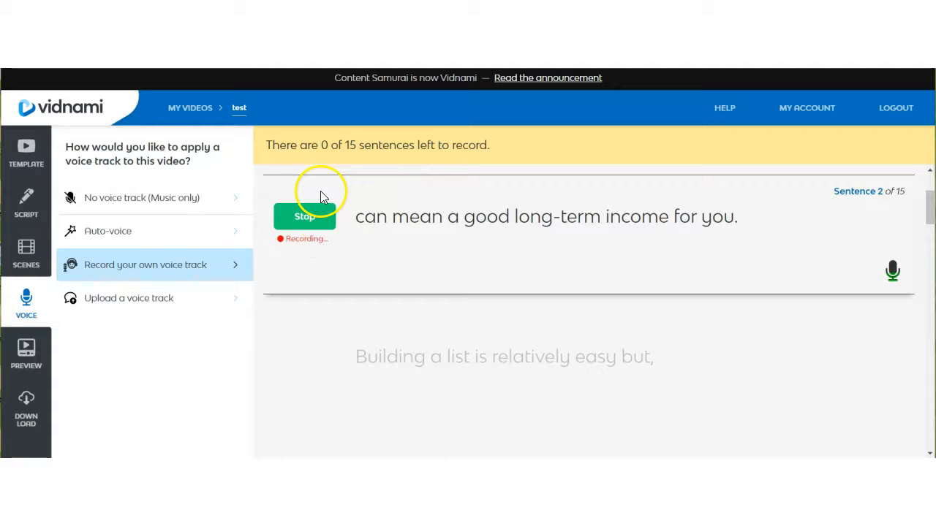
pyautogui.click(315, 220)
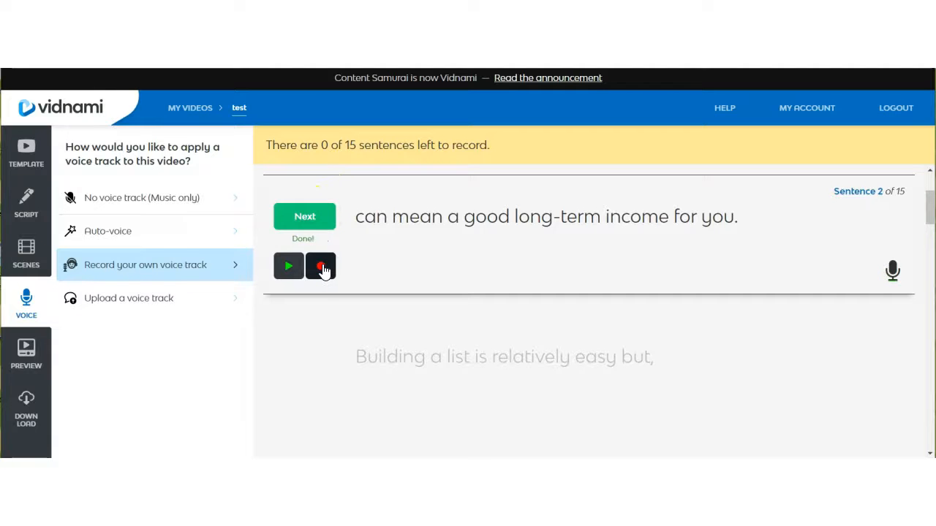
pyautogui.click(311, 222)
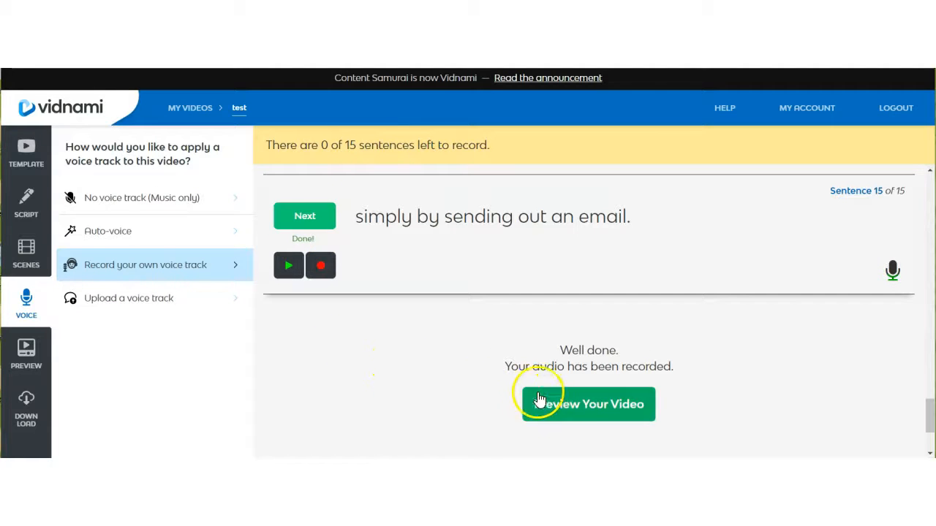
# Preview the video and play it with the self-recorded voice track
pyautogui.click(593, 409)
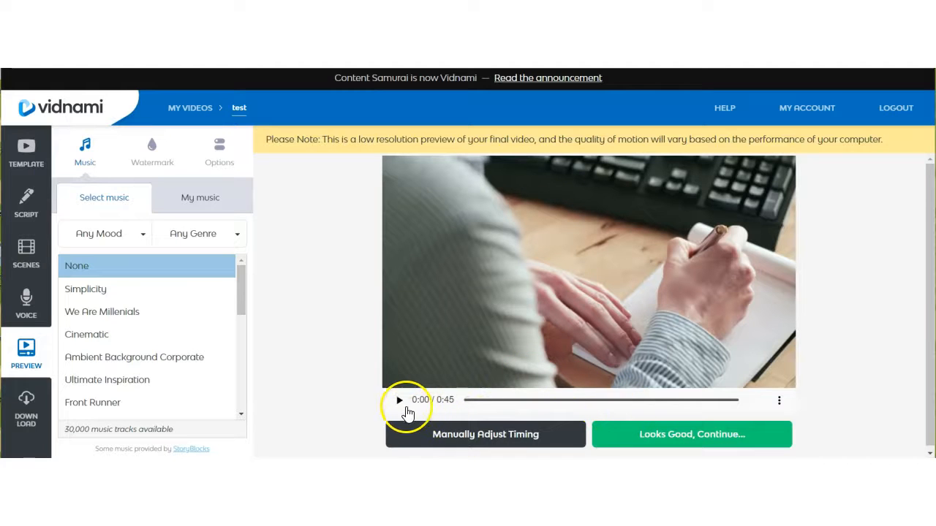
pyautogui.click(399, 401)
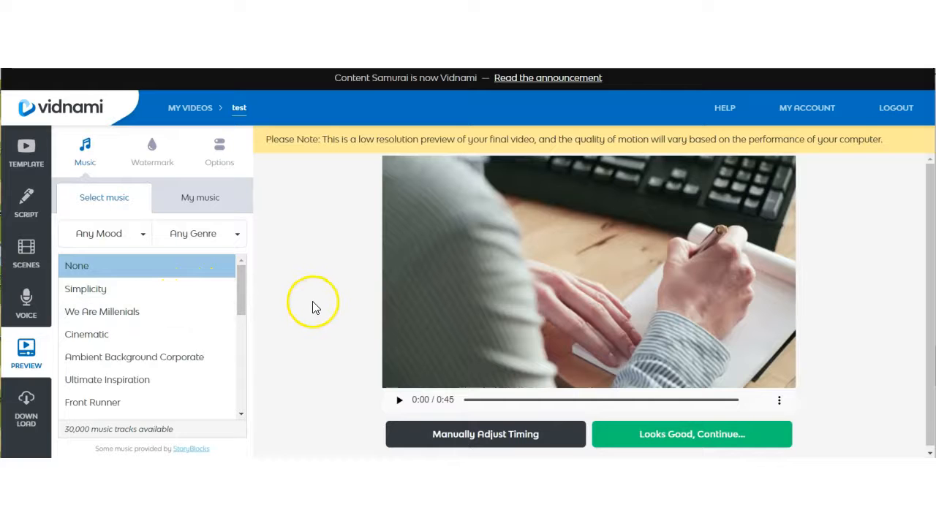
pyautogui.moveTo(274, 305); pyautogui.dragTo(158, 313)
pyautogui.click(268, 307)
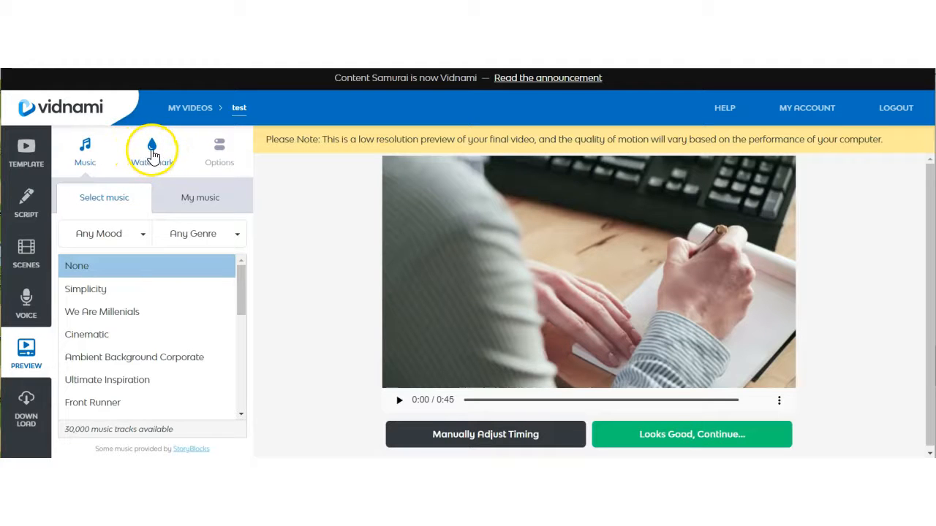
# Create a new watermark titled "stb" with the image 250x146-STB.png
pyautogui.click(152, 155)
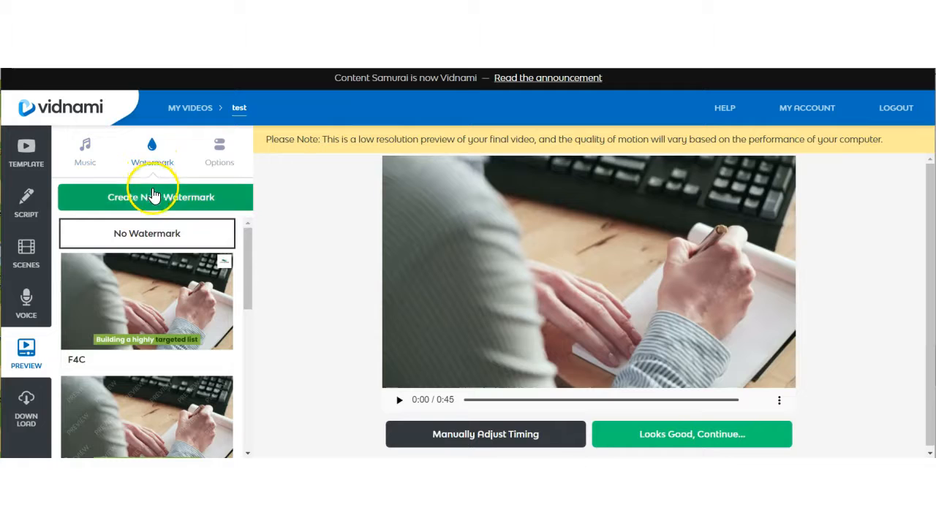
pyautogui.click(163, 199)
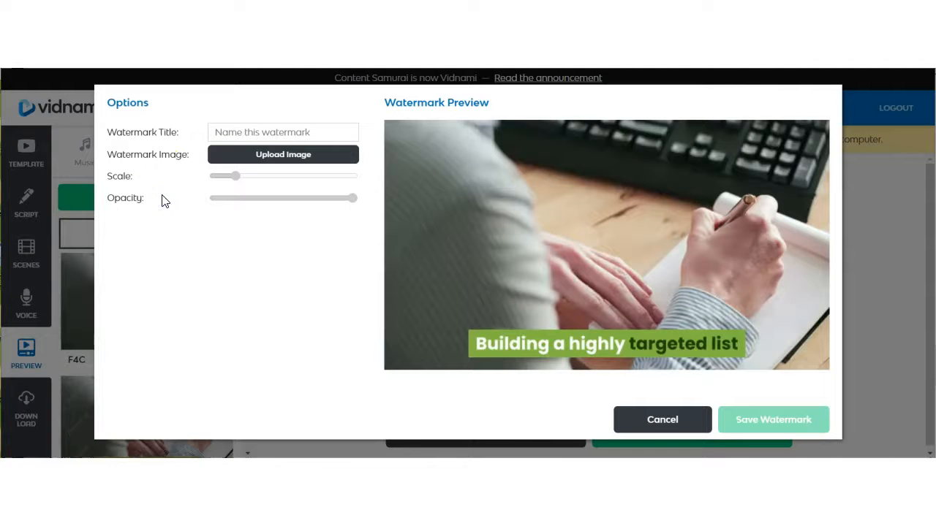
pyautogui.click(260, 130)
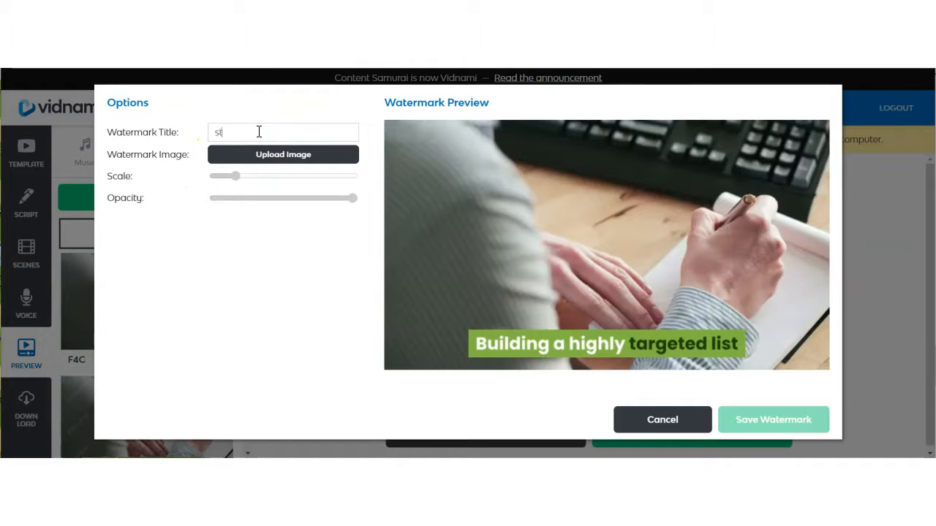
pyautogui.click(281, 162)
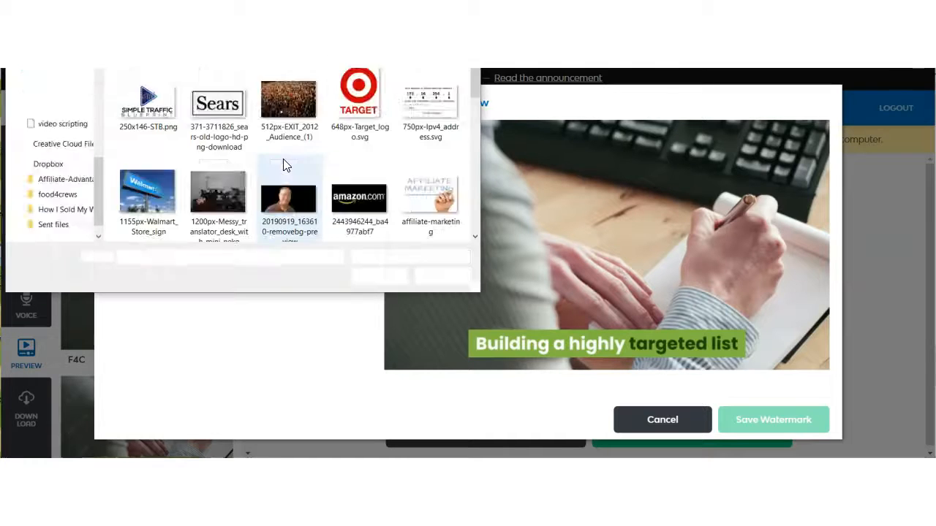
pyautogui.click(150, 109)
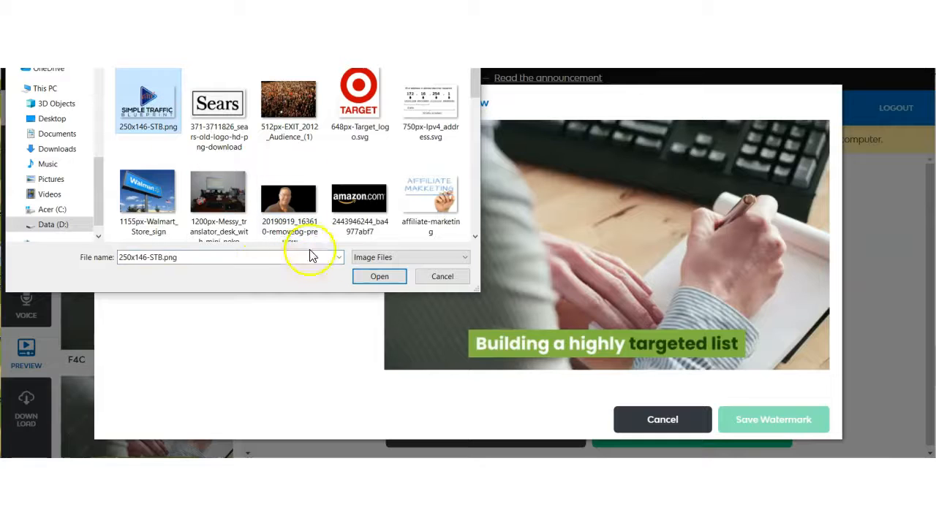
pyautogui.click(377, 278)
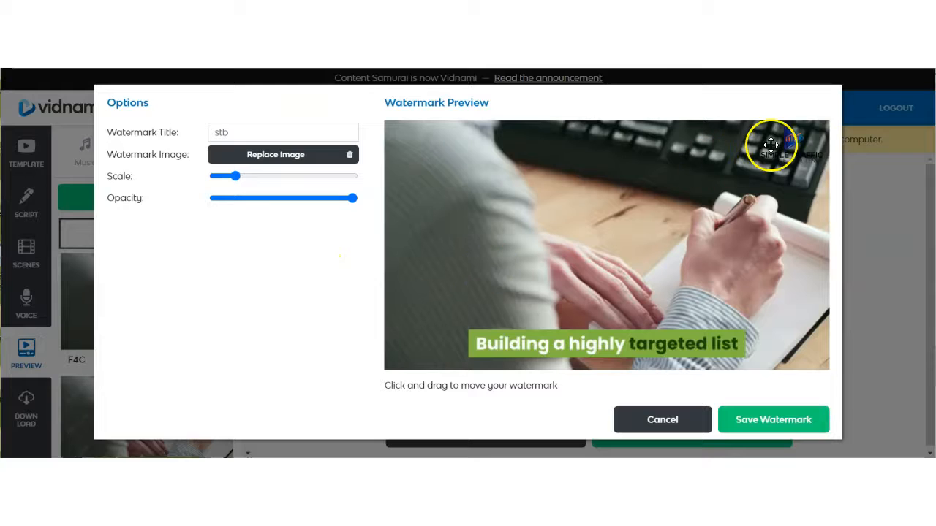
# Move the watermark to the video frame's upper-left corner, lower its opacity to about half, and save it
pyautogui.moveTo(790, 139); pyautogui.dragTo(424, 141)
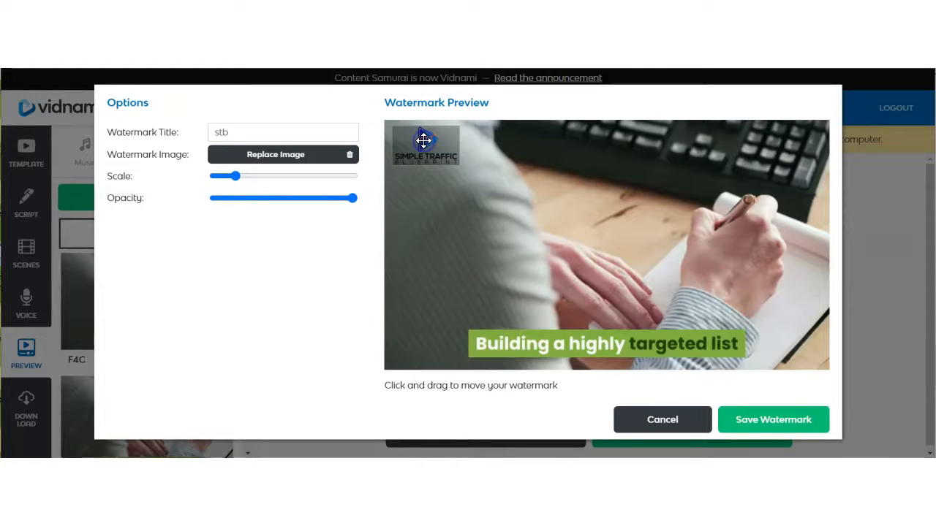
pyautogui.click(352, 202)
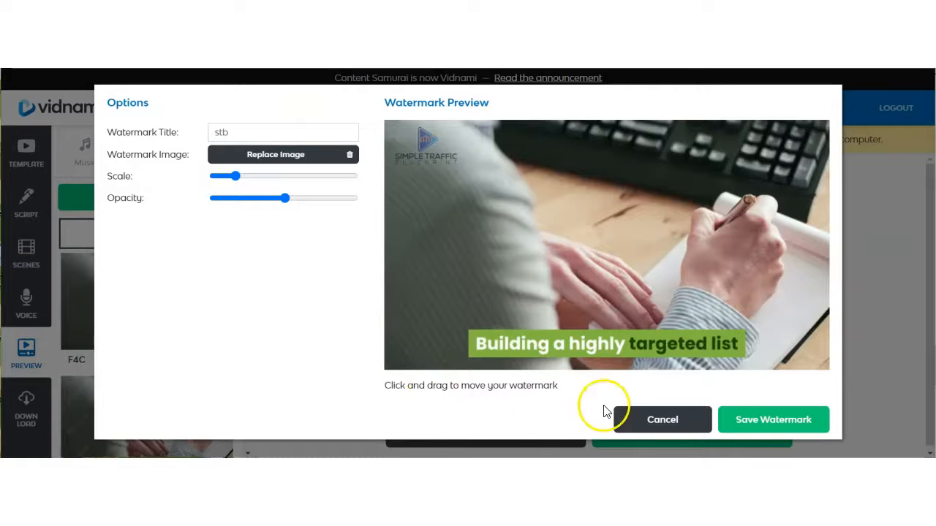
pyautogui.click(765, 422)
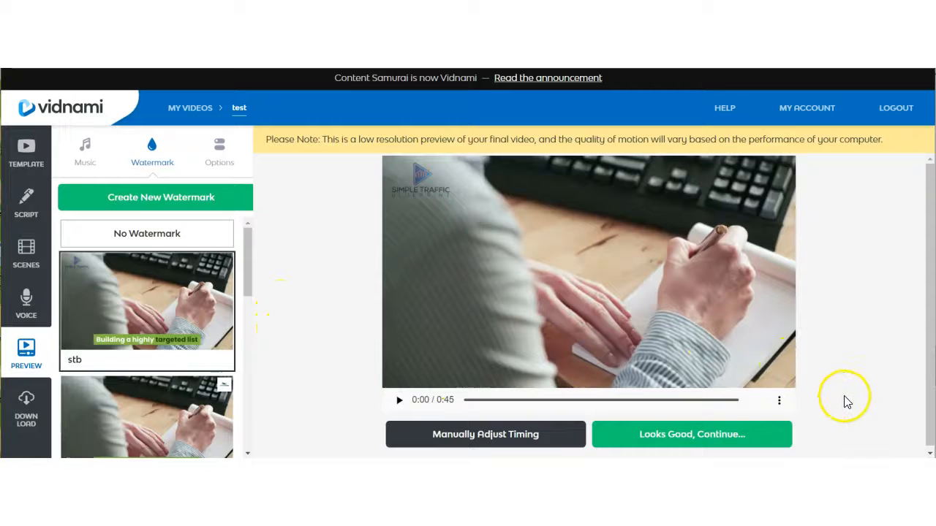
# Approve the preview with the watermark, and generate and download the updated video
pyautogui.click(700, 436)
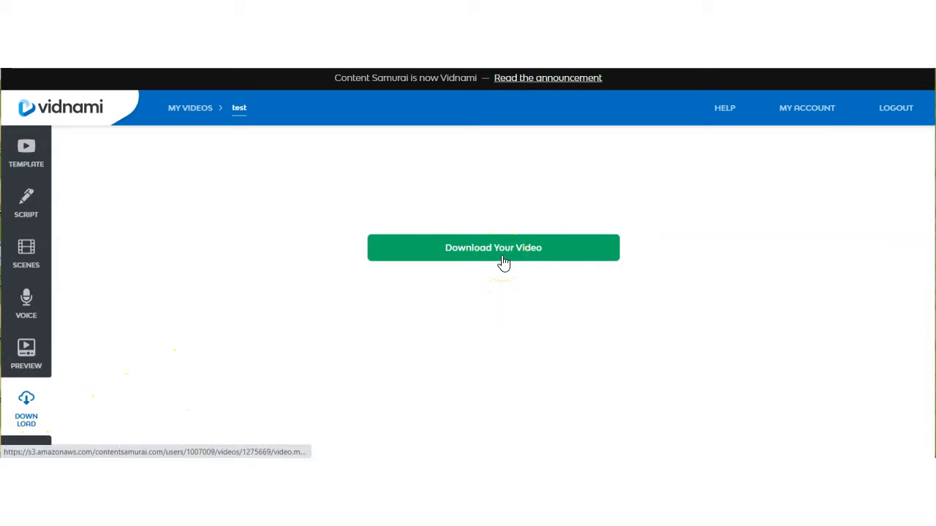
pyautogui.click(503, 262)
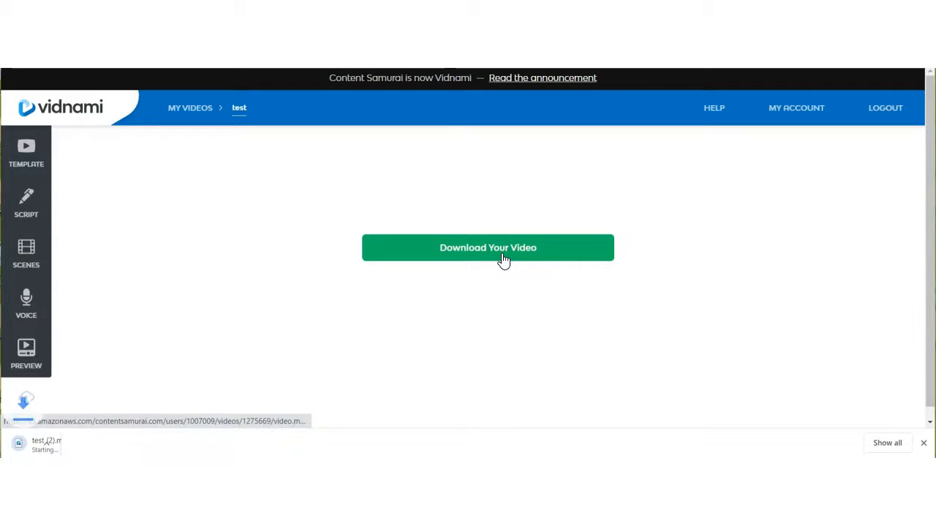